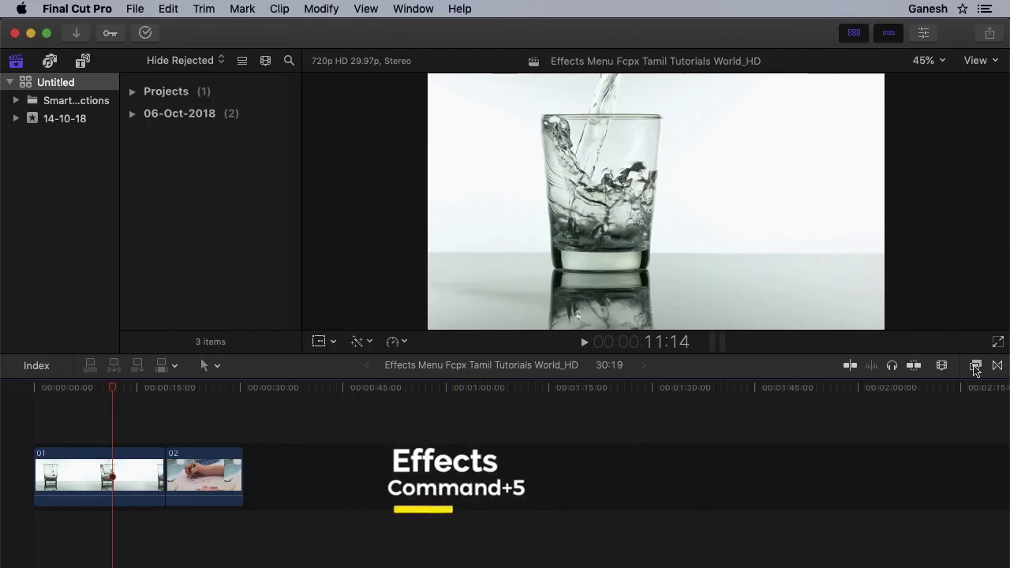
# - Show the Effects browser beside the timeline
pyautogui.click(977, 366)
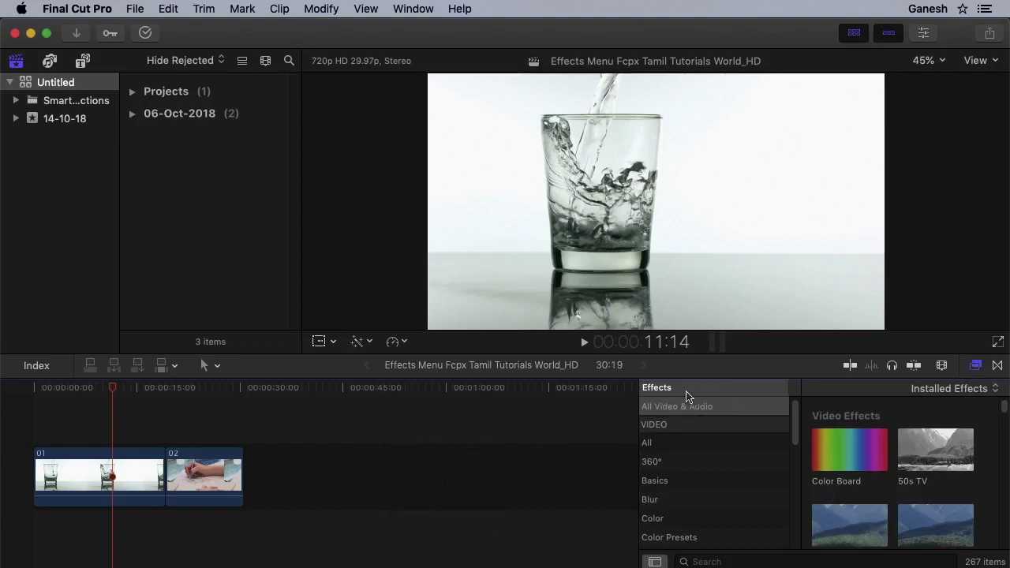
# - Browse the All, 360°, Basics, Blur, Color, Color Presets, Distortion and Keying effect categories
pyautogui.click(700, 446)
pyautogui.click(683, 463)
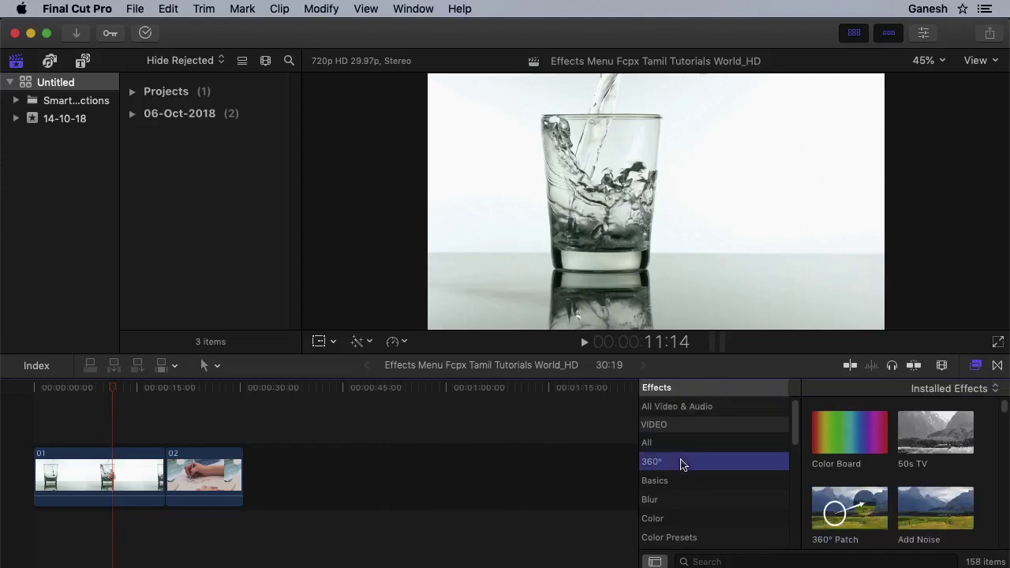
pyautogui.click(685, 483)
pyautogui.scroll(-1, 686, 482)
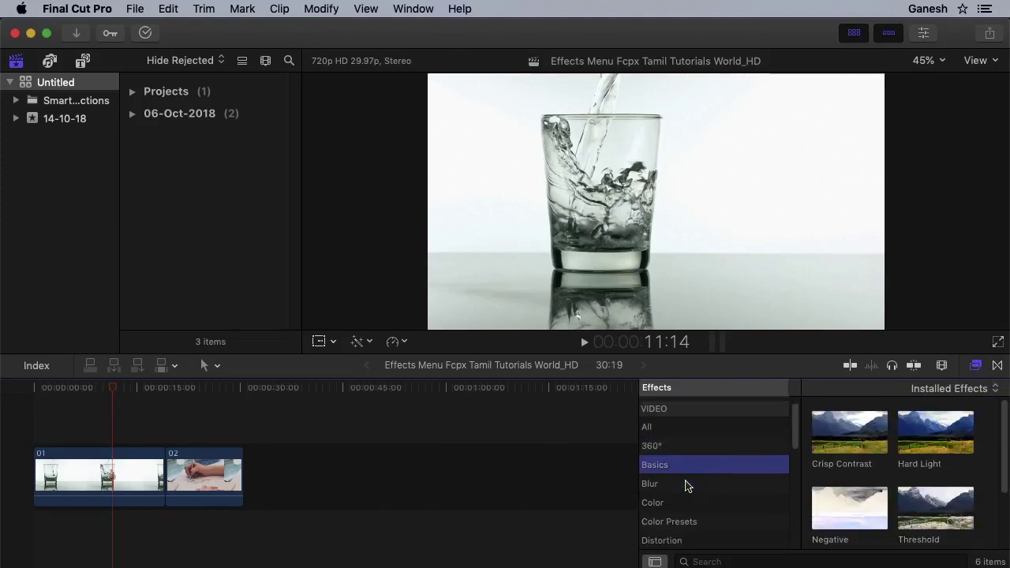
pyautogui.click(686, 482)
pyautogui.scroll(-1, 686, 483)
pyautogui.click(687, 485)
pyautogui.scroll(-1, 693, 488)
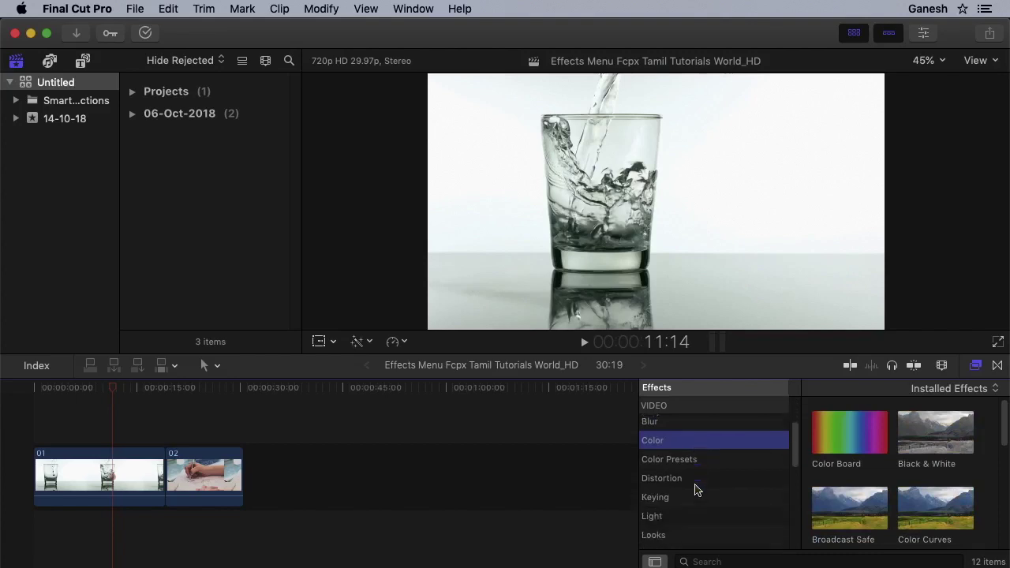
pyautogui.click(693, 465)
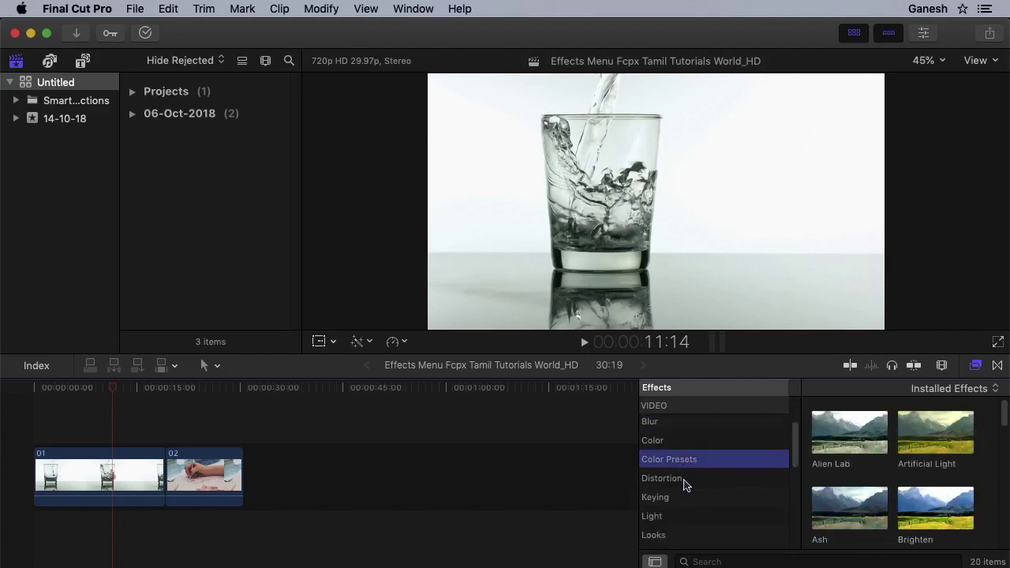
pyautogui.click(683, 479)
pyautogui.click(682, 499)
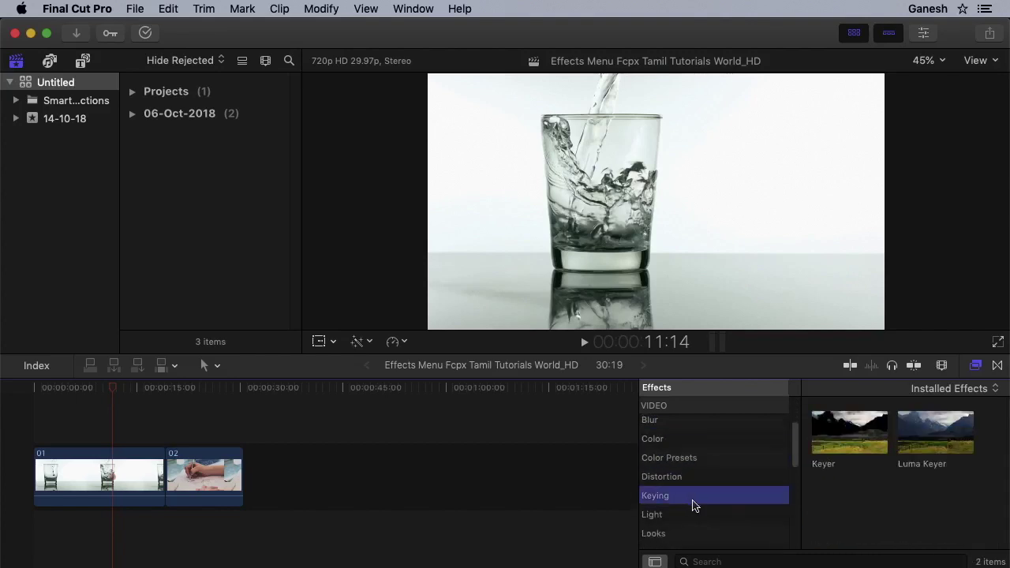
pyautogui.scroll(-1, 694, 506)
pyautogui.scroll(-1, 695, 505)
# - Browse the Light, Looks, Masks, Stylize, Text Effects and Tiling categories
pyautogui.click(679, 454)
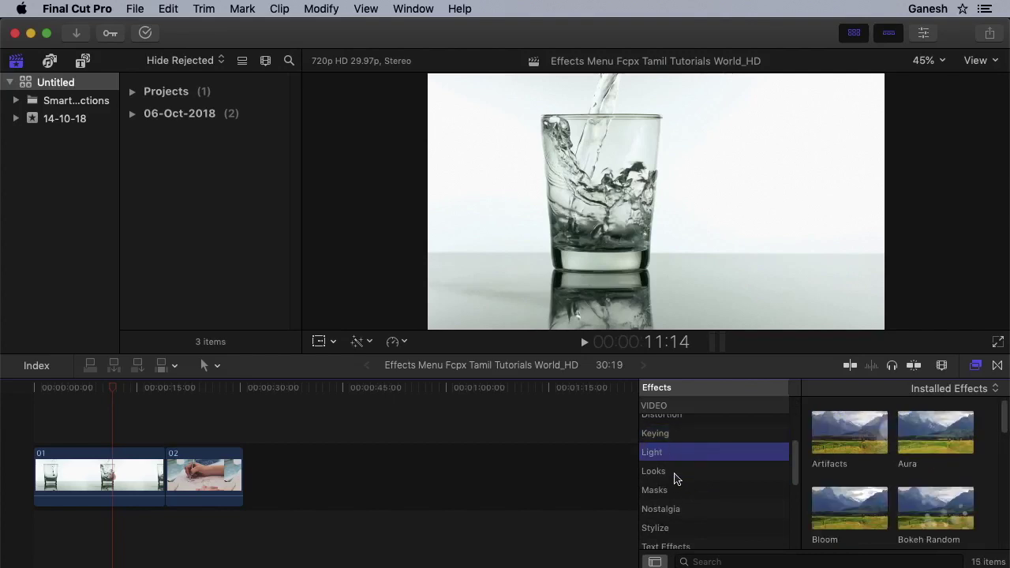
pyautogui.click(676, 476)
pyautogui.click(678, 491)
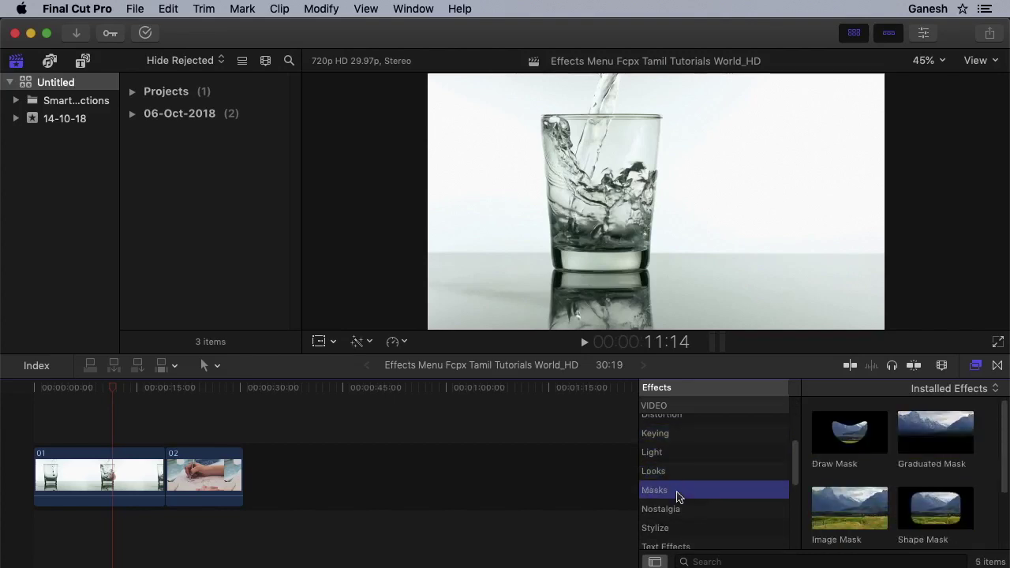
pyautogui.click(684, 528)
pyautogui.scroll(-1, 684, 505)
pyautogui.click(685, 488)
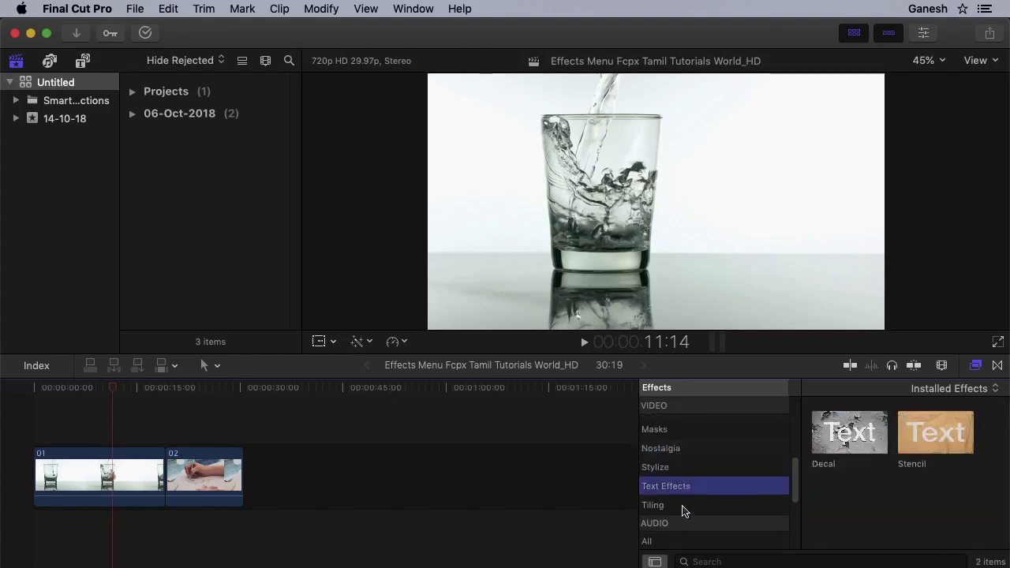
pyautogui.click(677, 507)
# - Scroll through the effects list, then return to Basics and then Blur
pyautogui.scroll(-1, 681, 511)
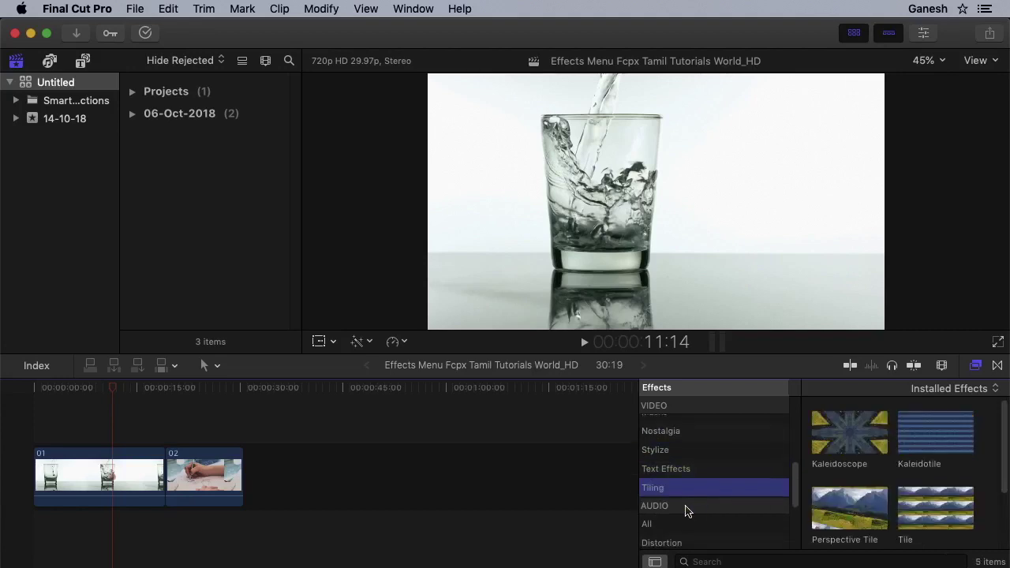
pyautogui.scroll(-1, 685, 521)
pyautogui.scroll(-3, 685, 521)
pyautogui.scroll(-2, 685, 521)
pyautogui.scroll(5, 685, 524)
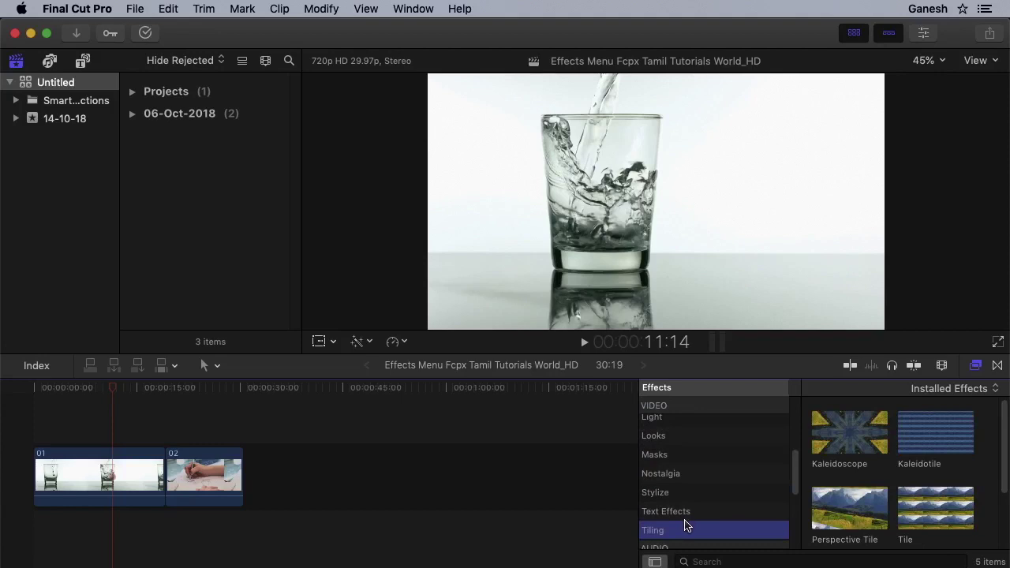
pyautogui.scroll(-1, 685, 524)
pyautogui.scroll(-5, 685, 524)
pyautogui.scroll(5, 685, 524)
pyautogui.scroll(10, 684, 524)
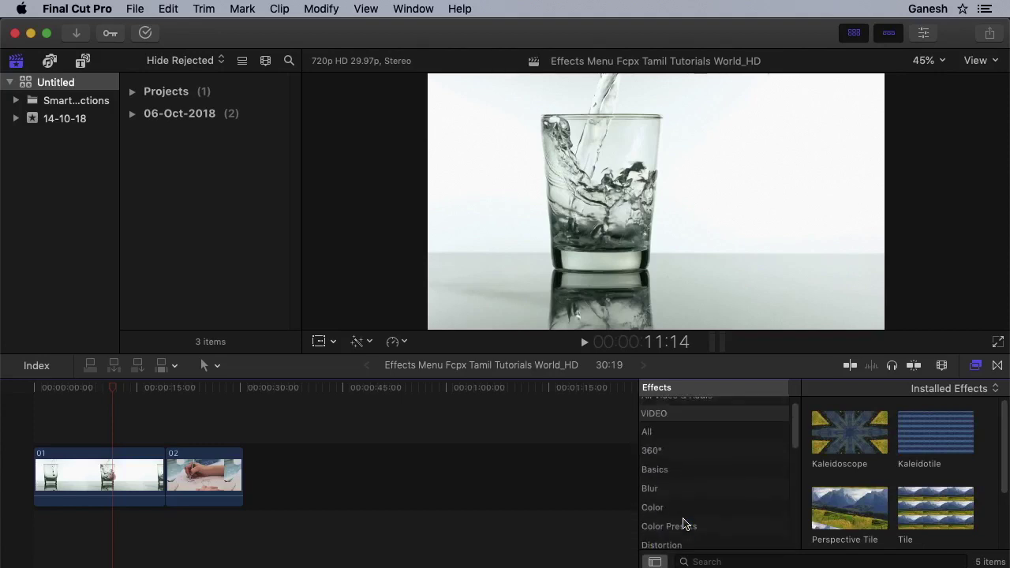
pyautogui.scroll(1, 685, 524)
pyautogui.click(670, 481)
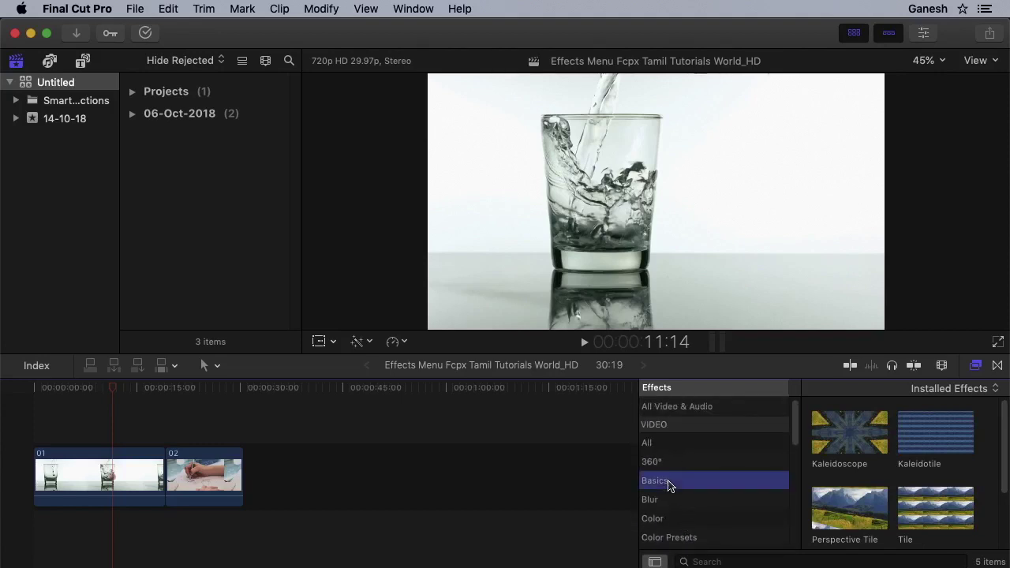
pyautogui.click(677, 504)
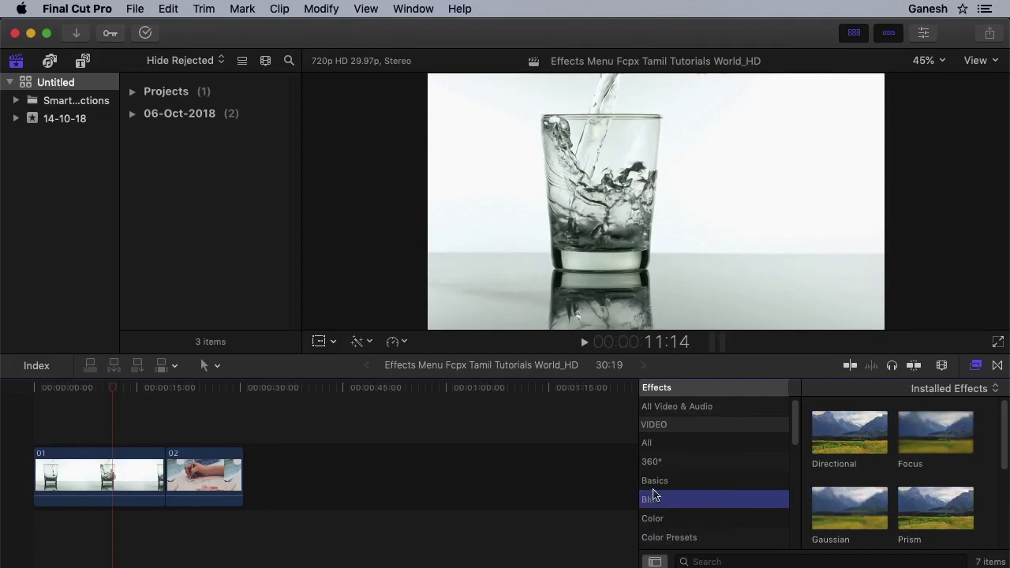
# - Move the playhead into clip 01, preview the Blur effects, and pick up Gaussian
pyautogui.moveTo(113, 395)
pyautogui.mouseDown()
pyautogui.moveTo(77, 398)
pyautogui.moveTo(149, 406)
pyautogui.moveTo(82, 407)
pyautogui.mouseUp()
pyautogui.click(660, 508)
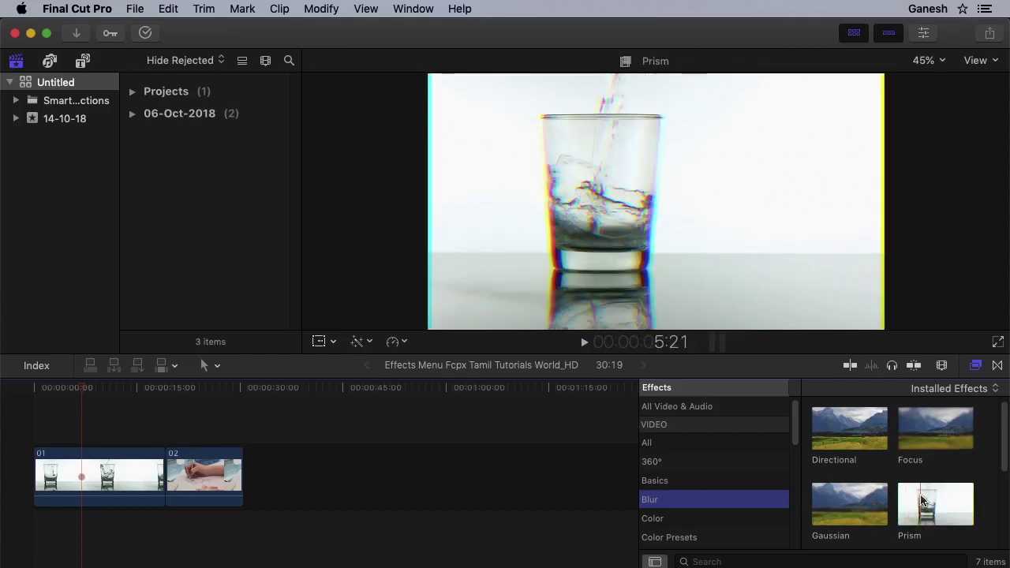
pyautogui.scroll(-5, 908, 505)
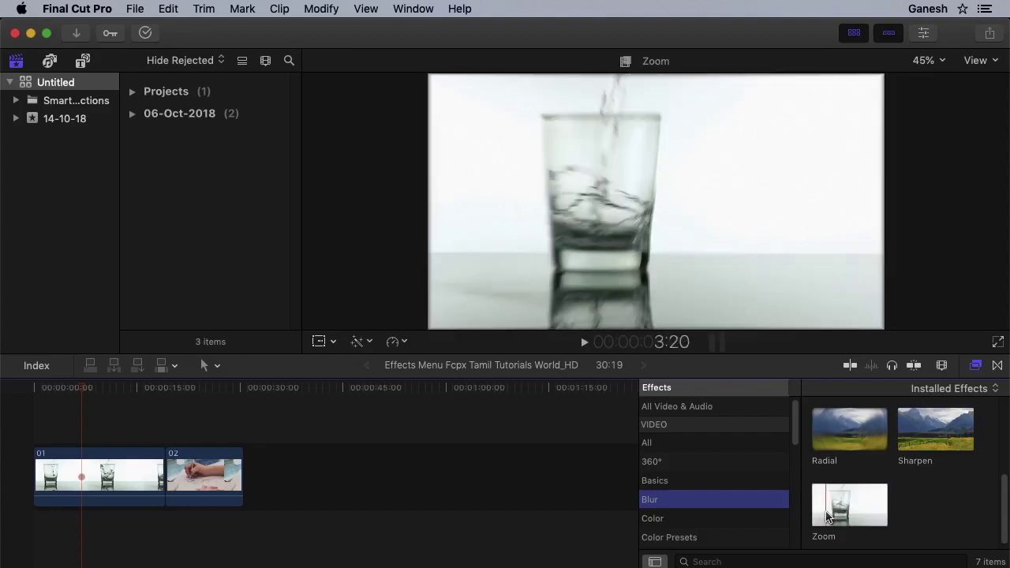
pyautogui.scroll(2, 873, 497)
pyautogui.scroll(2, 869, 505)
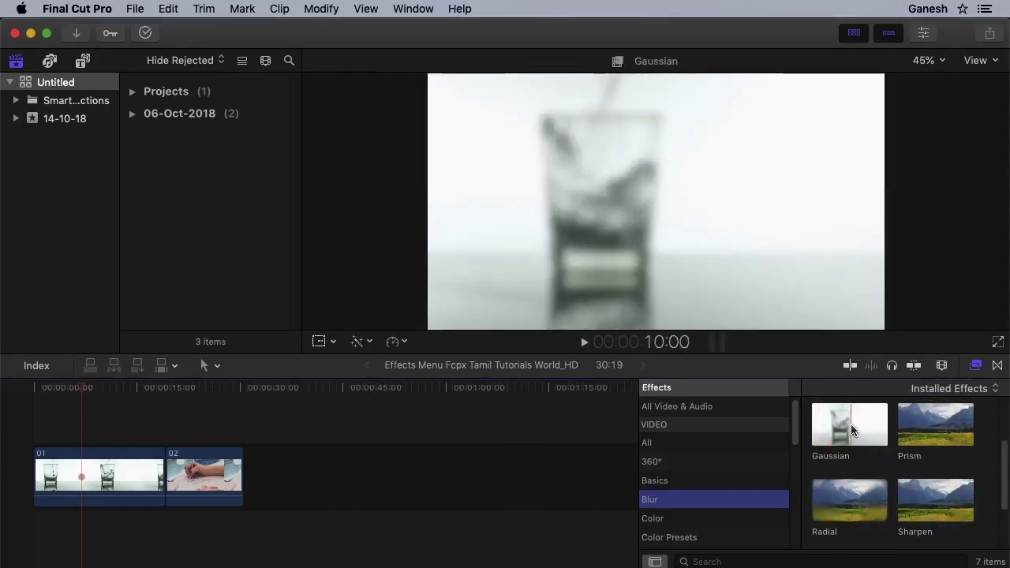
pyautogui.moveTo(839, 443); pyautogui.dragTo(388, 439)
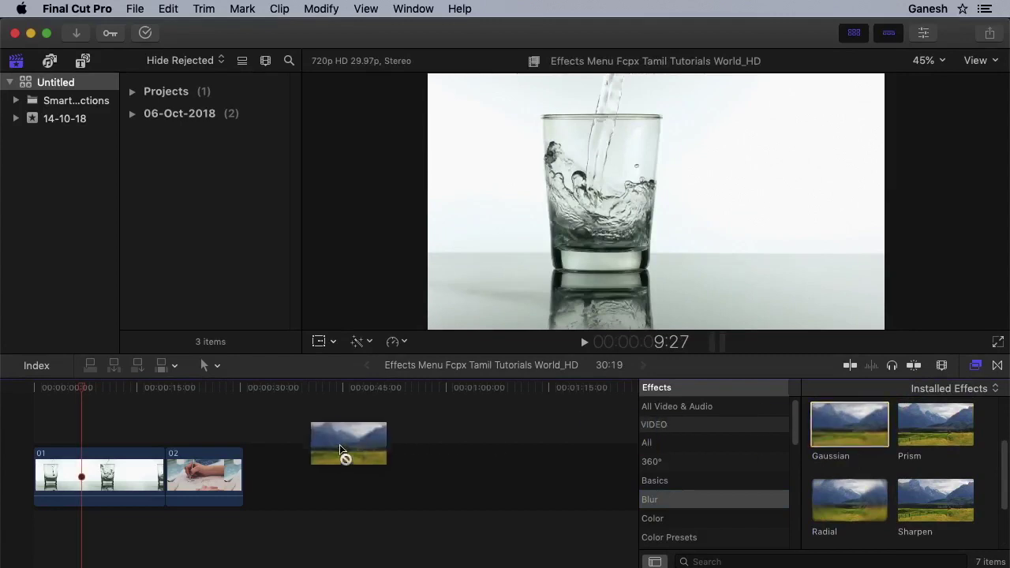
# - Drop the Gaussian blur onto clip 01 and show its settings in the Inspector
pyautogui.moveTo(388, 439); pyautogui.dragTo(108, 495)
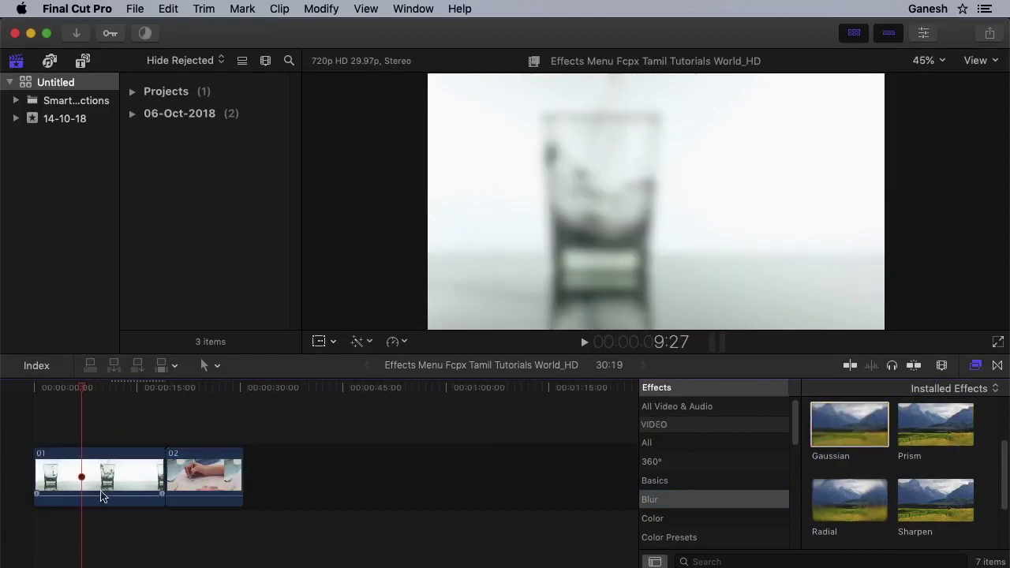
pyautogui.click(89, 490)
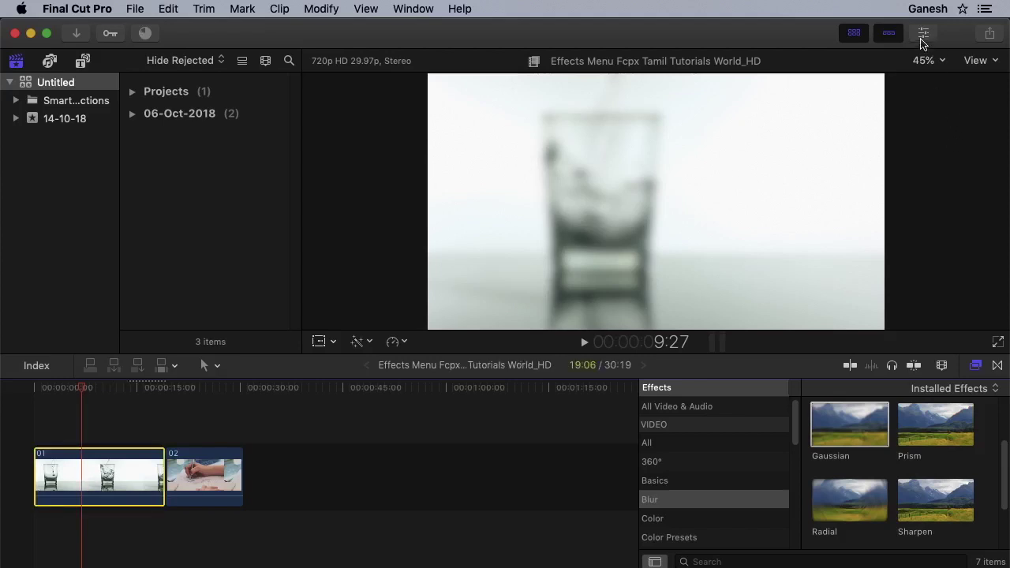
pyautogui.click(923, 35)
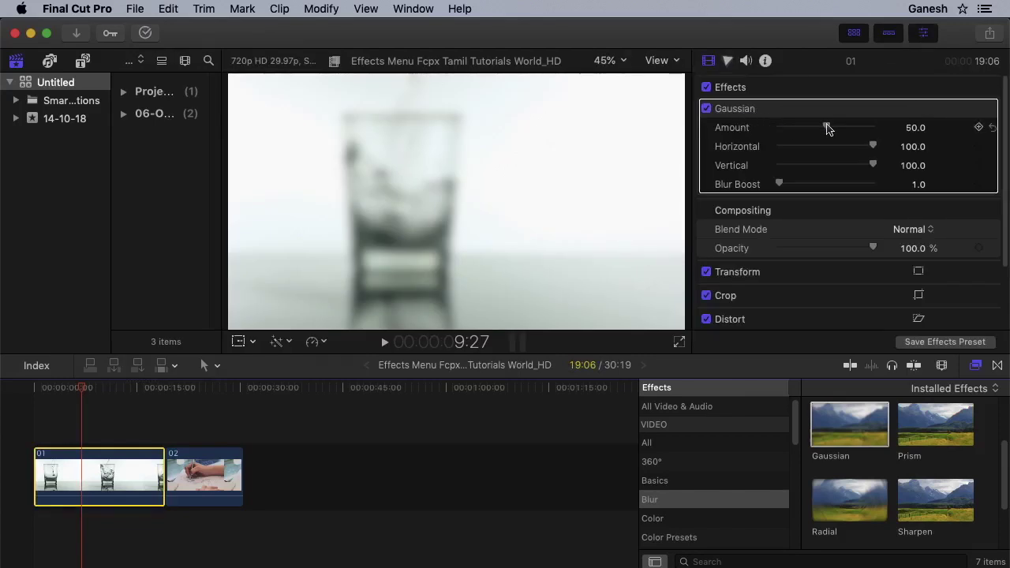
# - Set Gaussian Amount 75.32, Horizontal 73.0, Vertical 80.0 and Blur Boost 2.78
pyautogui.moveTo(828, 129)
pyautogui.mouseDown()
pyautogui.moveTo(851, 128)
pyautogui.moveTo(847, 146)
pyautogui.mouseUp()
pyautogui.moveTo(873, 165)
pyautogui.mouseDown()
pyautogui.moveTo(841, 169)
pyautogui.moveTo(854, 172)
pyautogui.mouseUp()
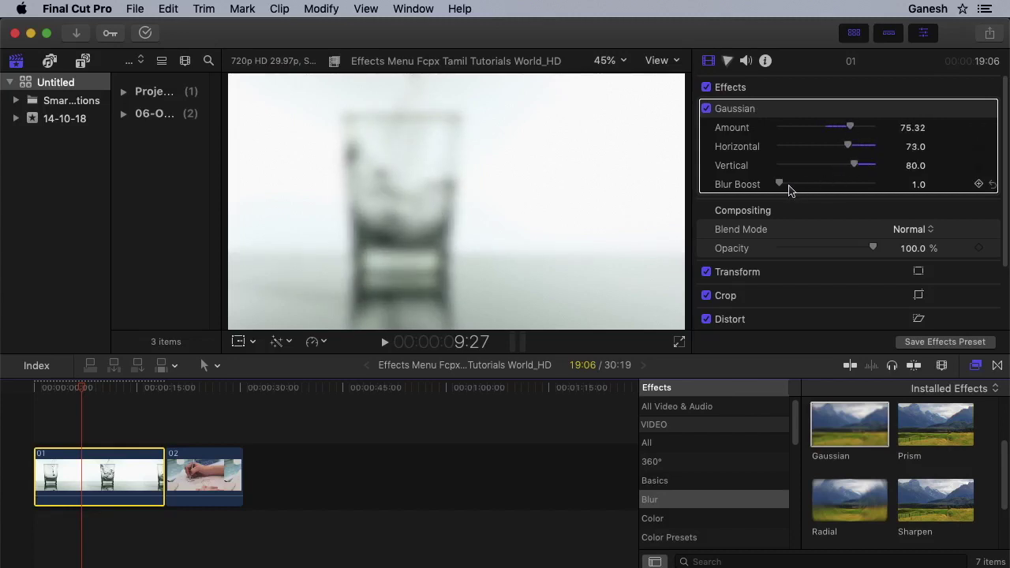
pyautogui.moveTo(780, 184)
pyautogui.mouseDown()
pyautogui.moveTo(811, 191)
pyautogui.moveTo(790, 187)
pyautogui.mouseUp()
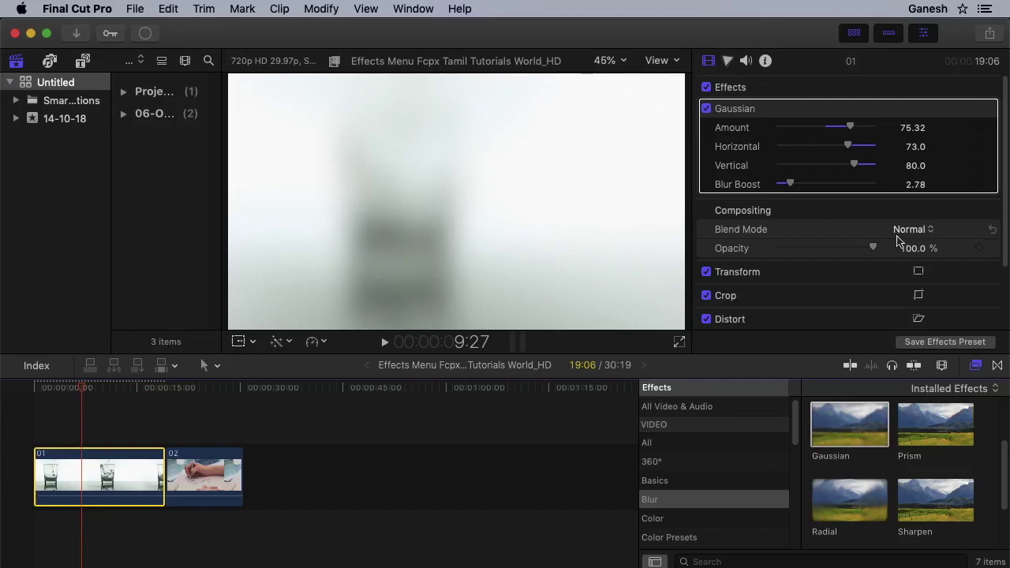
# - Delete the Gaussian effect from clip 01 and hide the Inspector
pyautogui.click(925, 34)
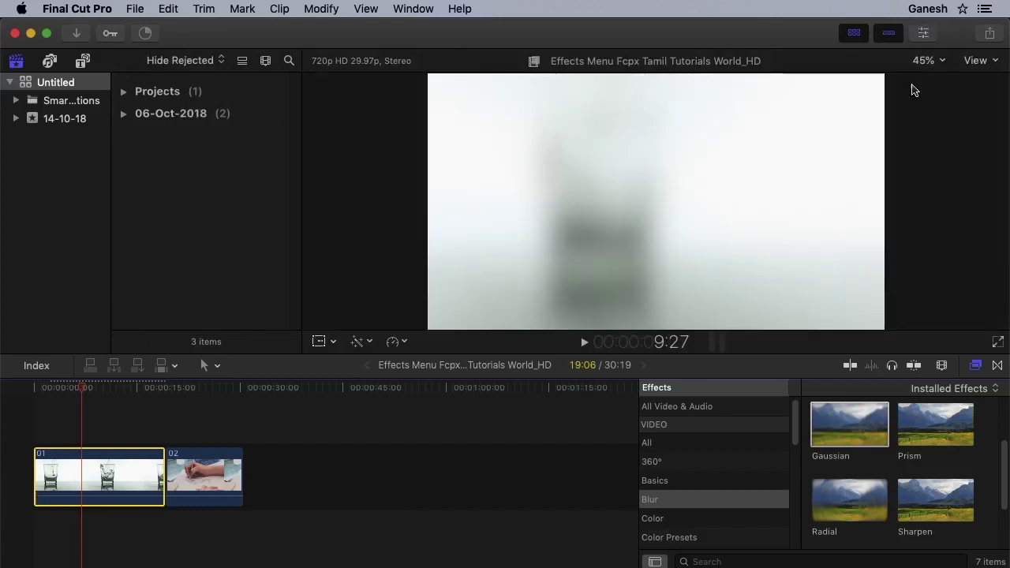
pyautogui.moveTo(850, 420); pyautogui.dragTo(77, 479)
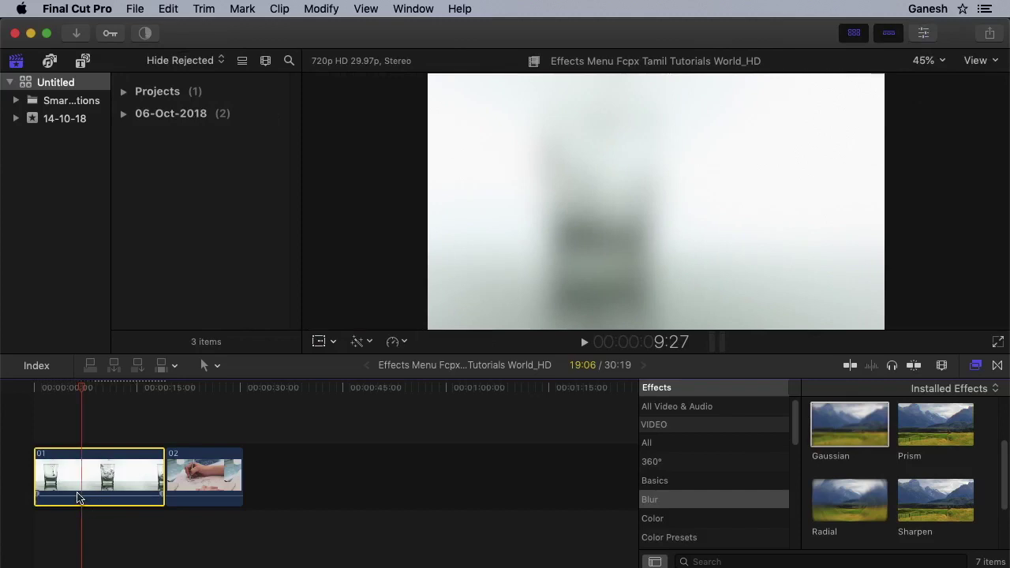
pyautogui.click(922, 44)
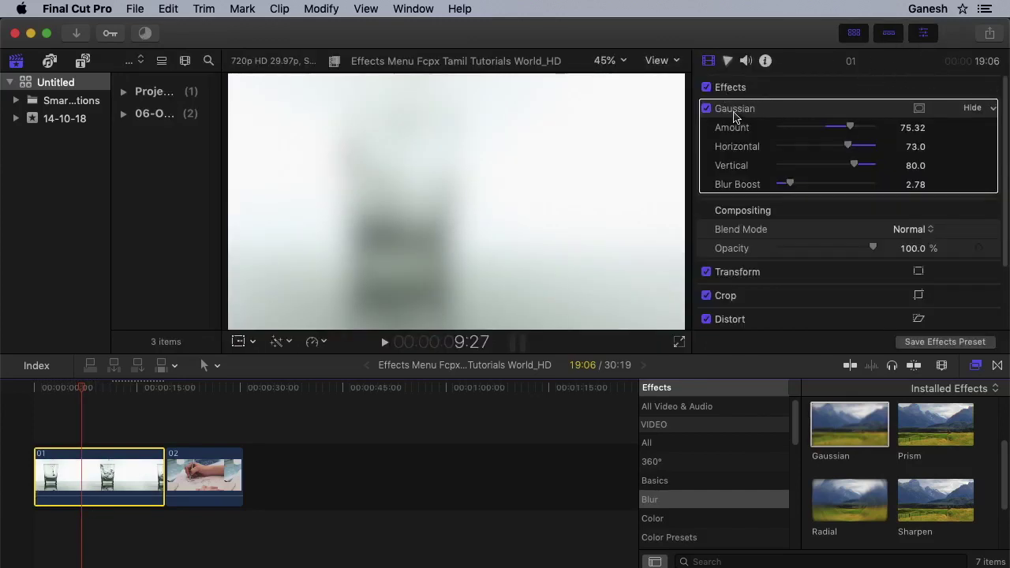
pyautogui.click(750, 111)
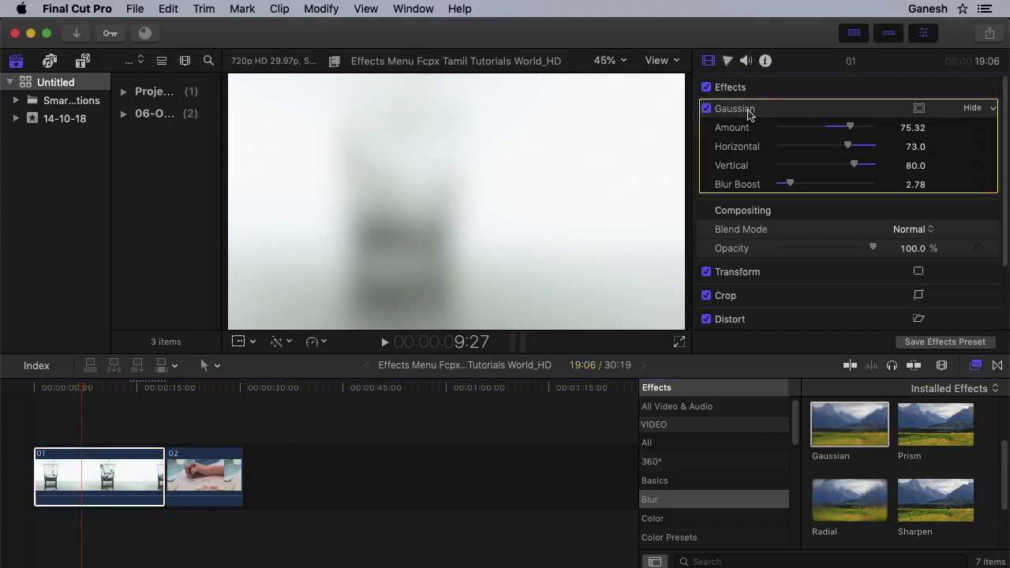
pyautogui.press('Delete')
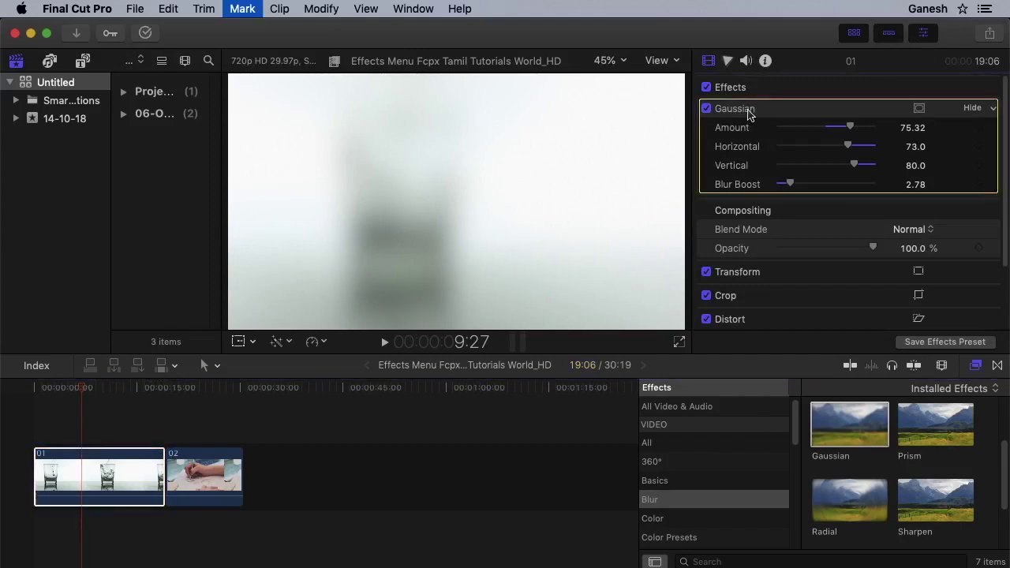
pyautogui.click(924, 33)
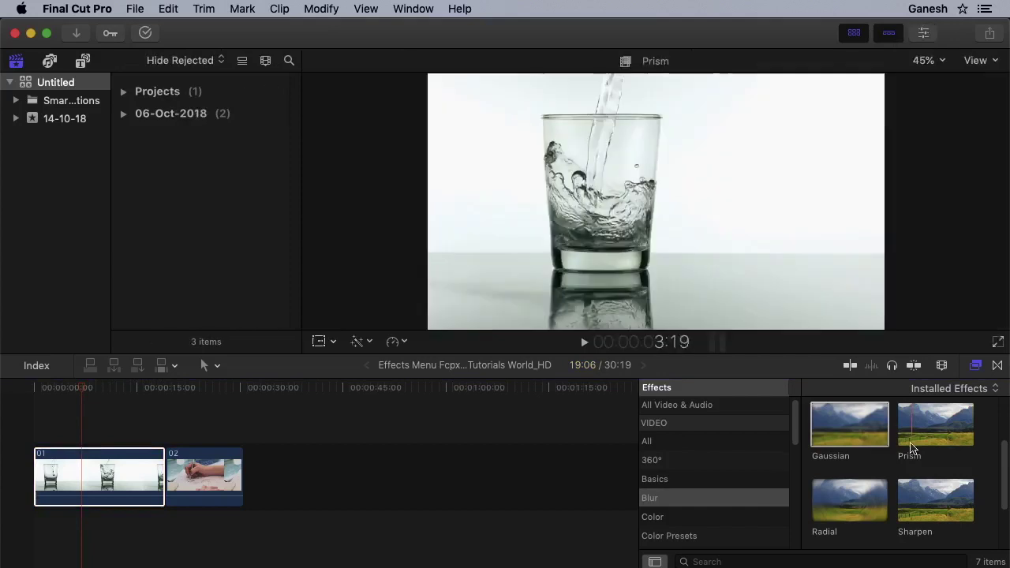
# - Apply Prism to clip 01 with Amount 20 and Angle 249°
pyautogui.moveTo(932, 434); pyautogui.dragTo(69, 486)
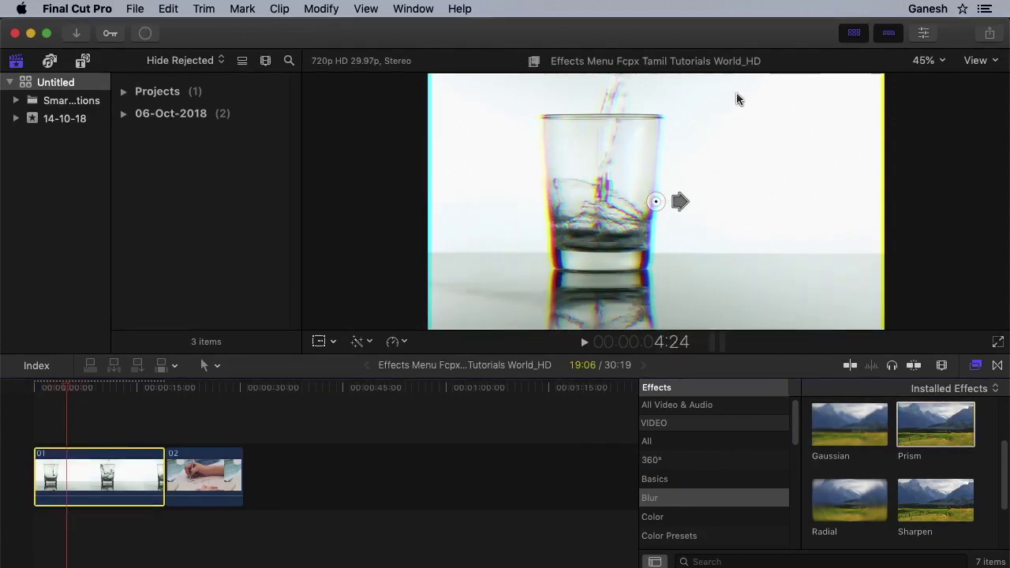
pyautogui.click(928, 37)
pyautogui.moveTo(826, 127); pyautogui.dragTo(882, 159)
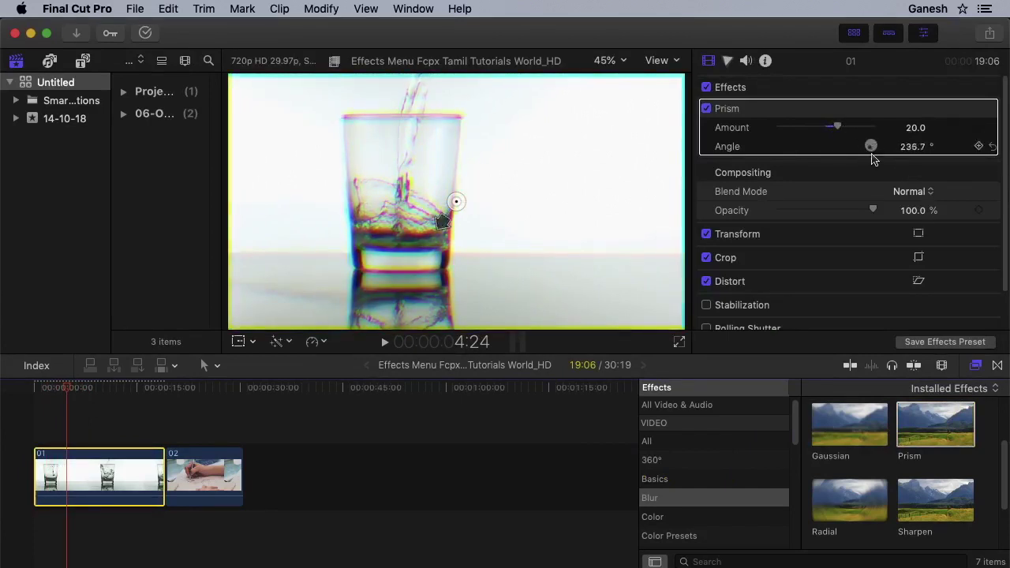
pyautogui.moveTo(882, 160); pyautogui.dragTo(870, 158)
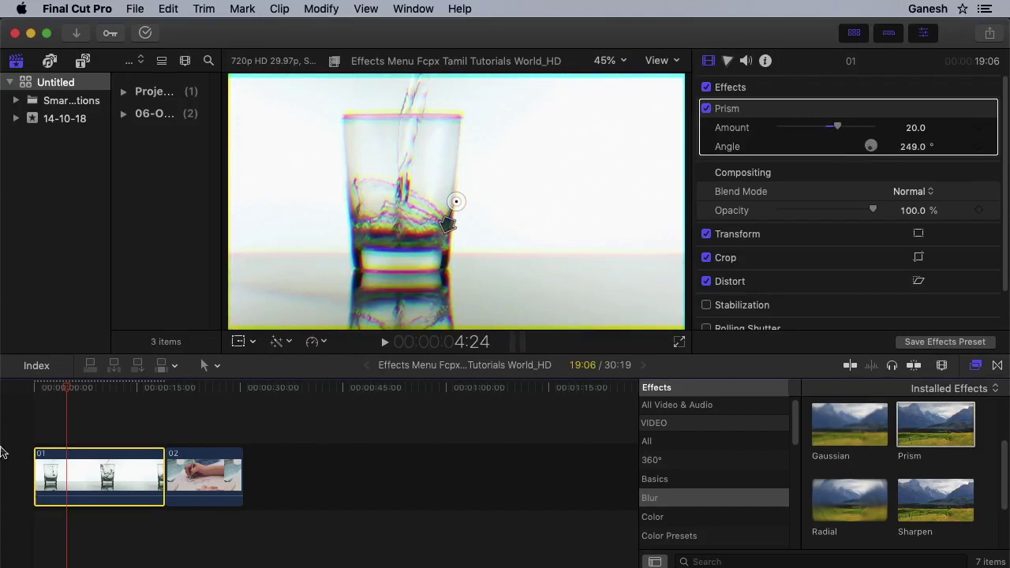
# - Play back the prism look from the clip start, then delete the Prism effect
pyautogui.click(43, 388)
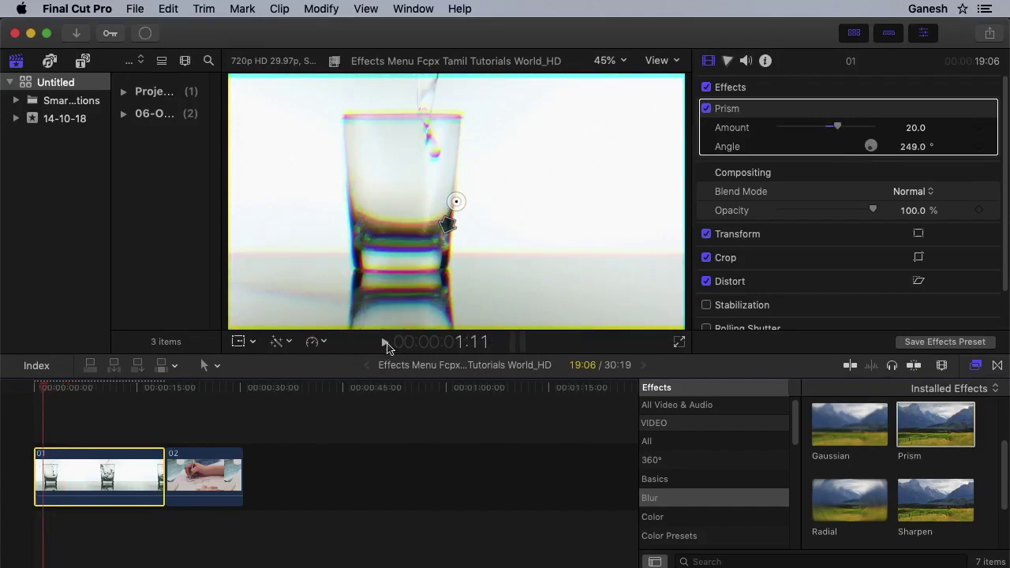
pyautogui.click(384, 345)
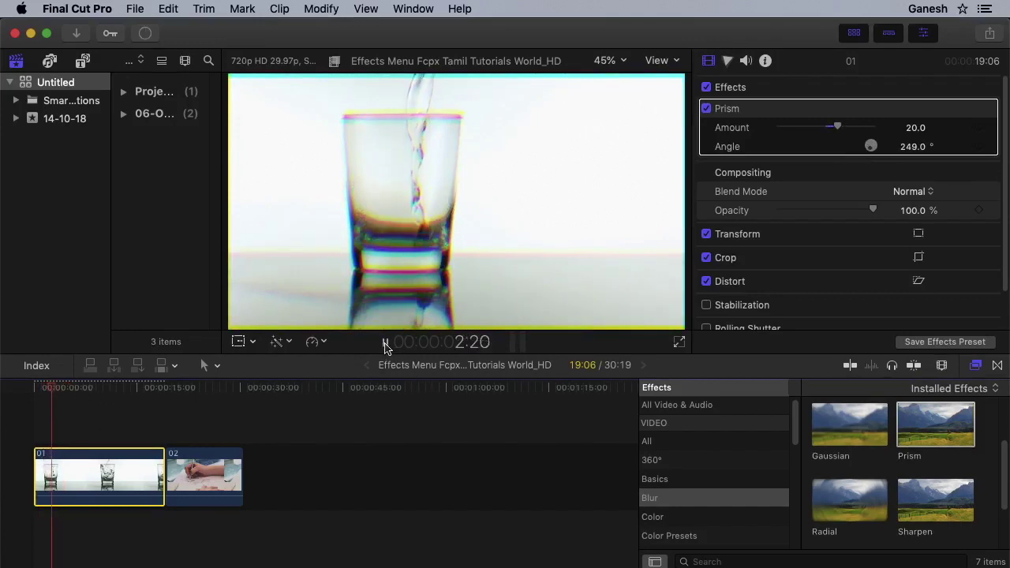
pyautogui.click(386, 345)
pyautogui.click(734, 111)
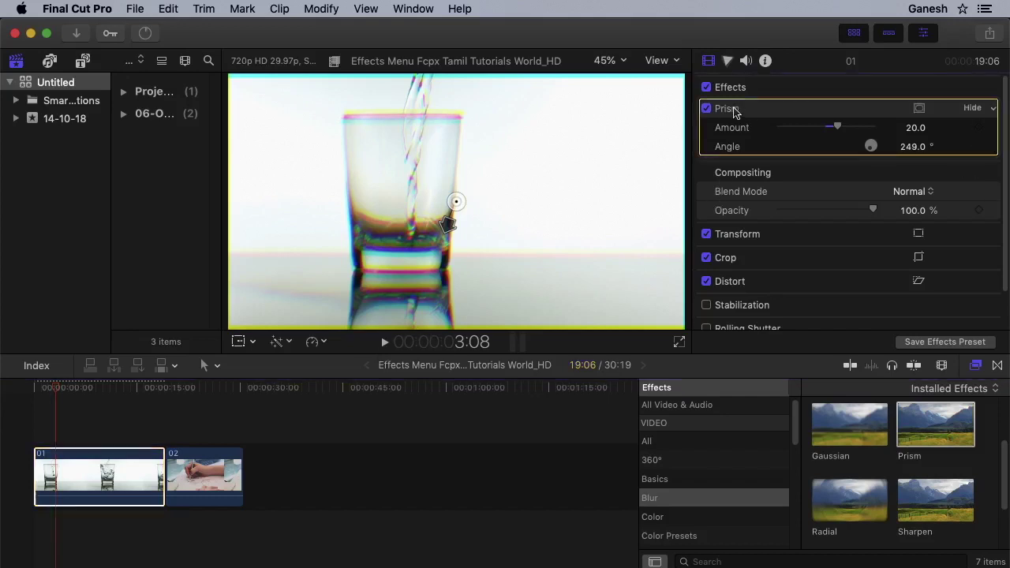
pyautogui.press('Delete')
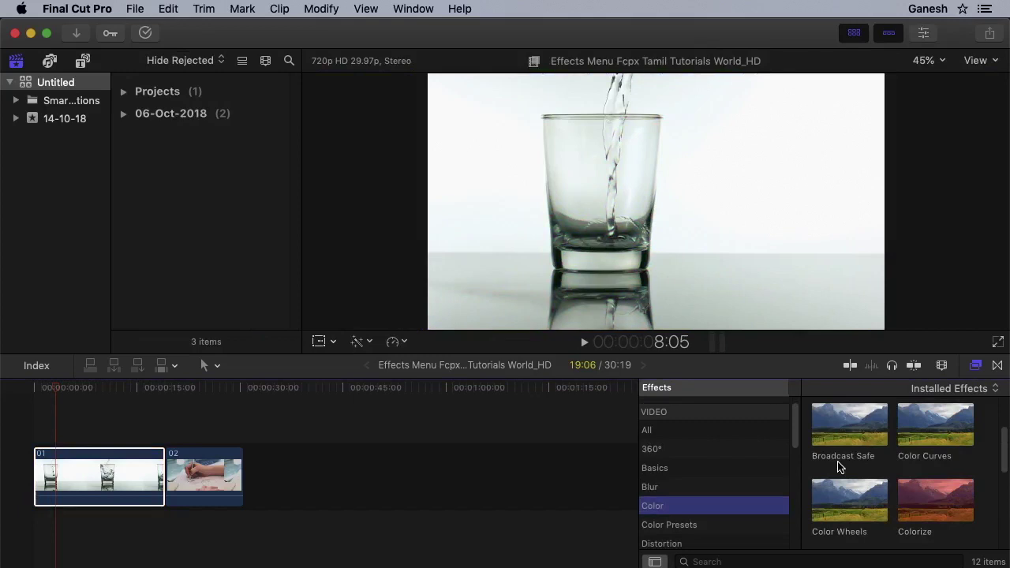
# - Drag Color Wheels onto clip 01 and show its settings in the Inspector
pyautogui.scroll(-2, 916, 442)
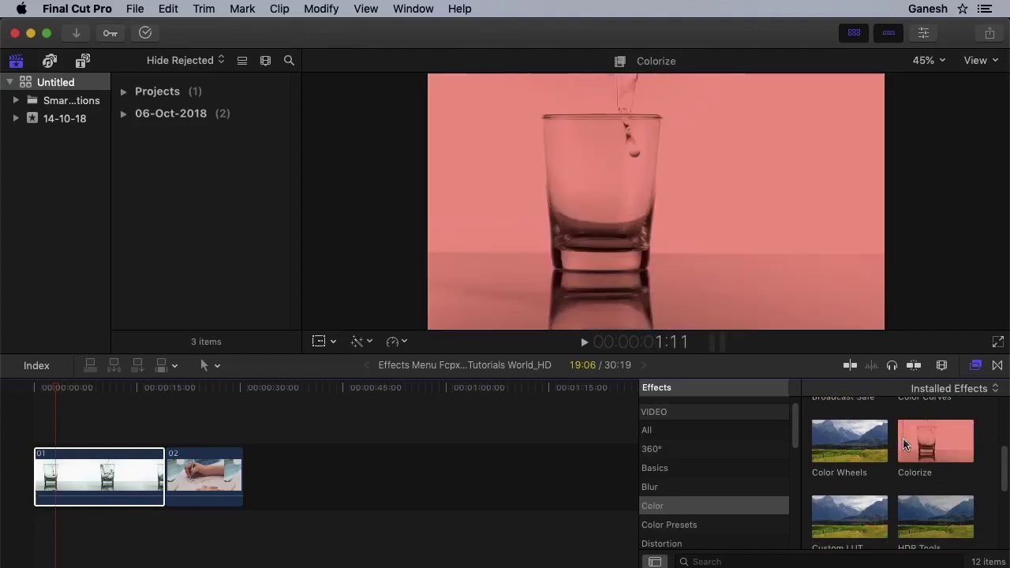
pyautogui.scroll(-1, 840, 454)
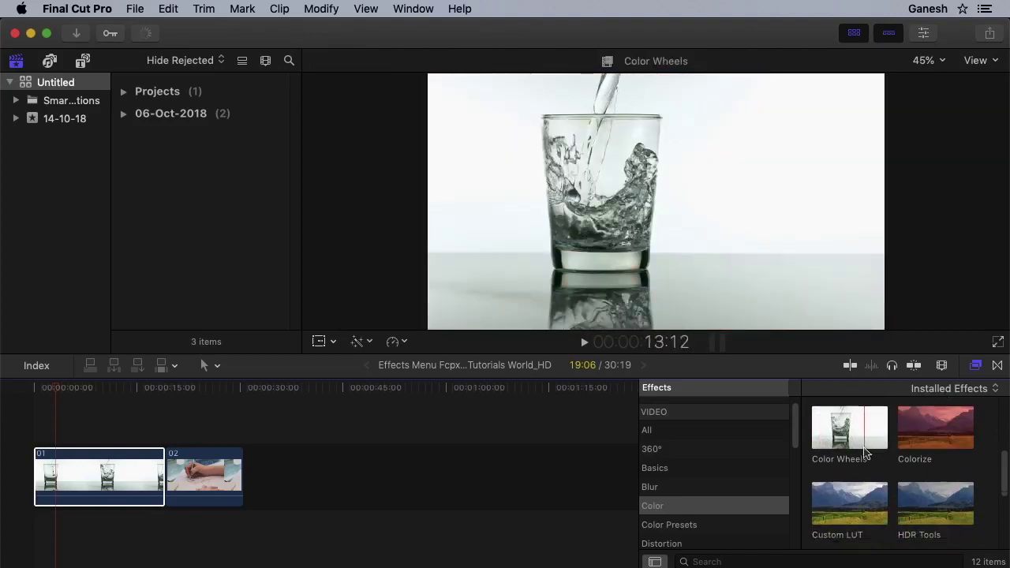
pyautogui.moveTo(840, 443); pyautogui.dragTo(92, 471)
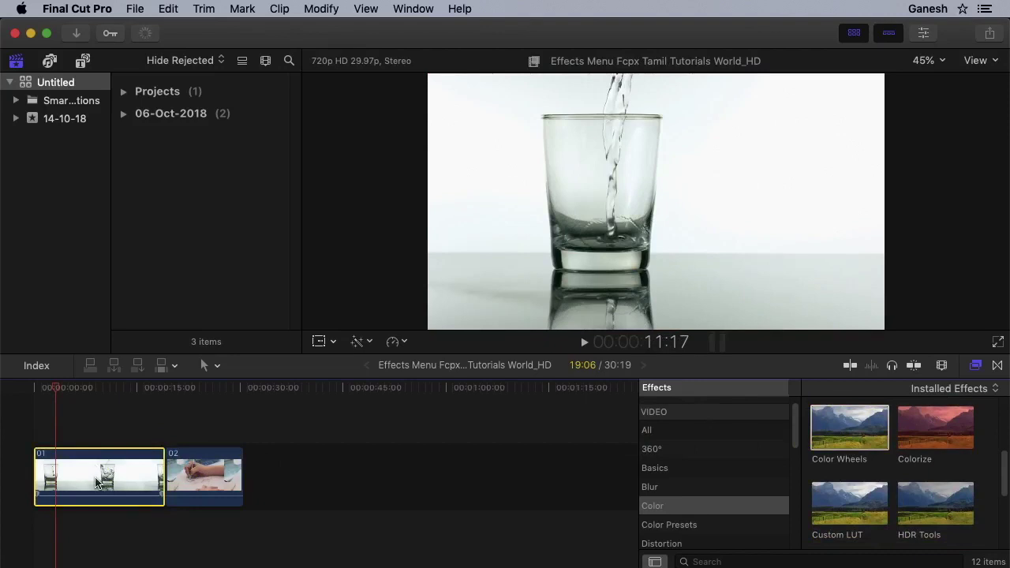
pyautogui.click(924, 33)
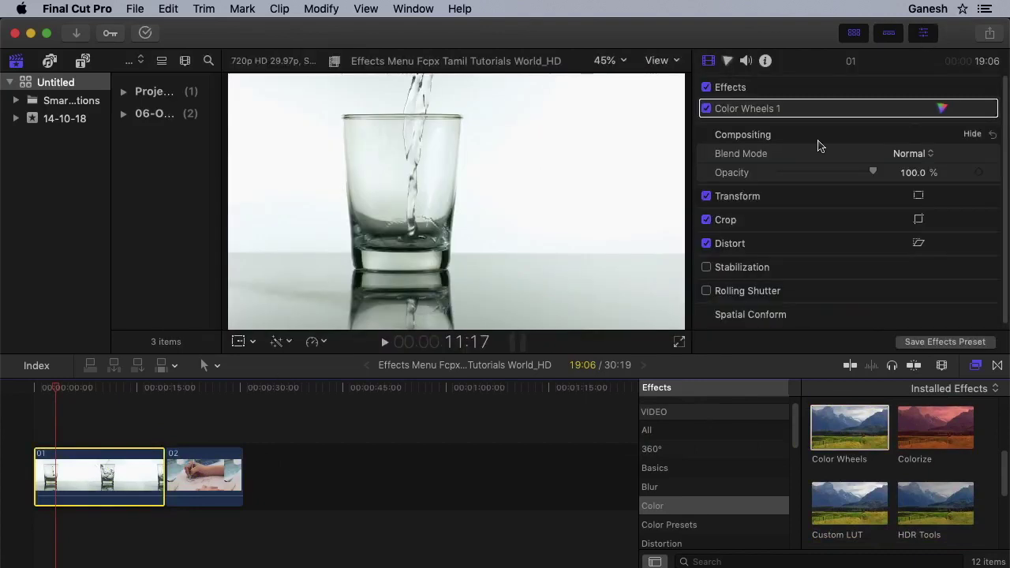
# - In Color Wheels, lower master brightness, set Tint to 22 and Temperature to 3033
pyautogui.click(943, 110)
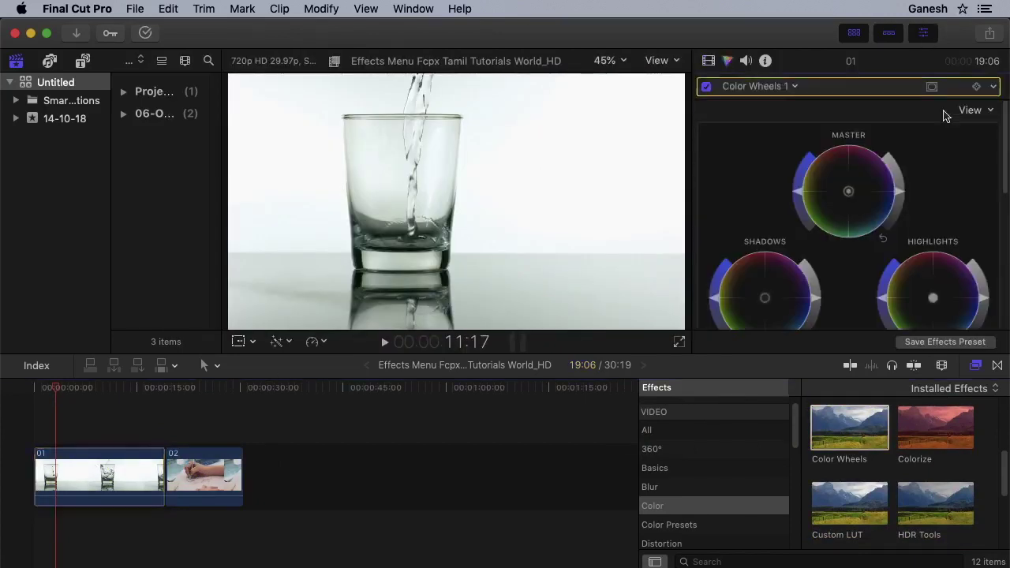
pyautogui.moveTo(897, 195)
pyautogui.mouseDown()
pyautogui.moveTo(899, 219)
pyautogui.moveTo(892, 162)
pyautogui.mouseUp()
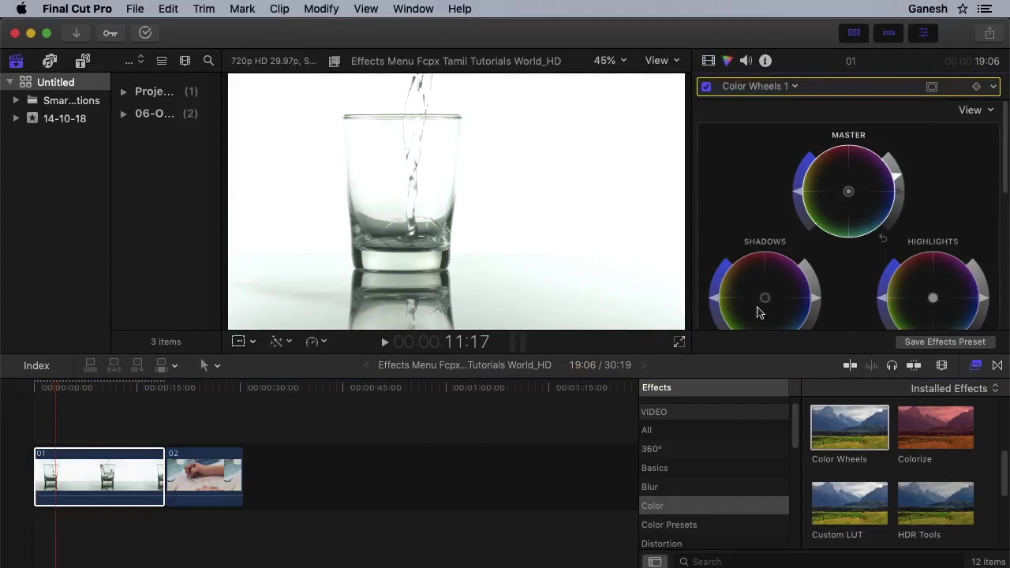
pyautogui.scroll(-5, 863, 267)
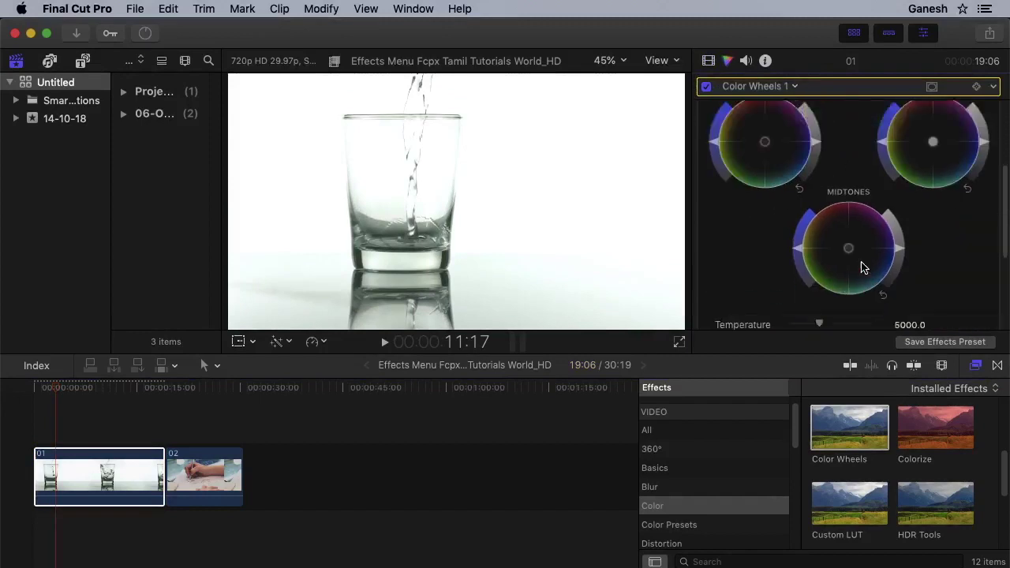
pyautogui.scroll(-2, 818, 271)
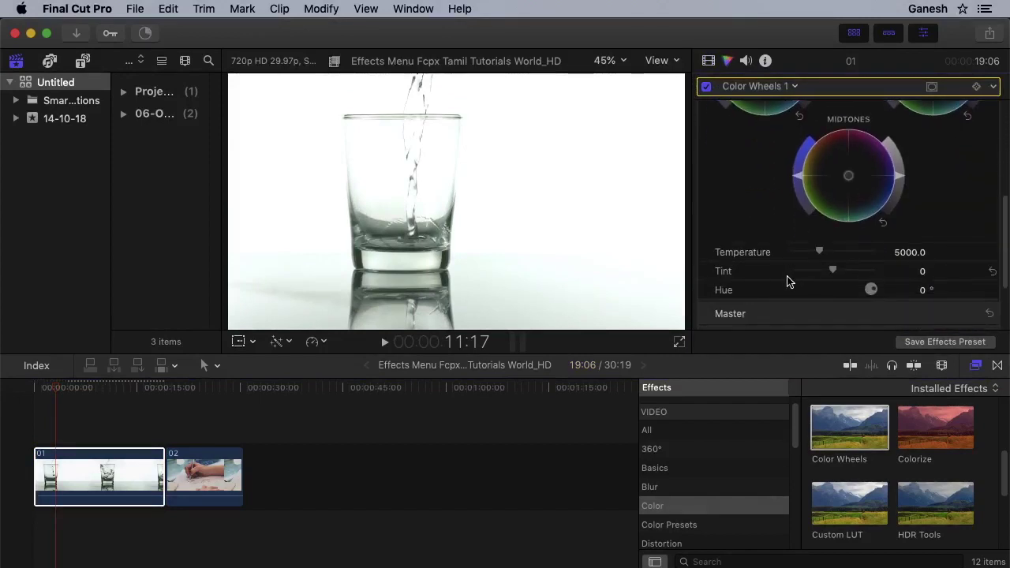
pyautogui.moveTo(837, 273); pyautogui.dragTo(853, 271)
pyautogui.moveTo(820, 253); pyautogui.dragTo(800, 258)
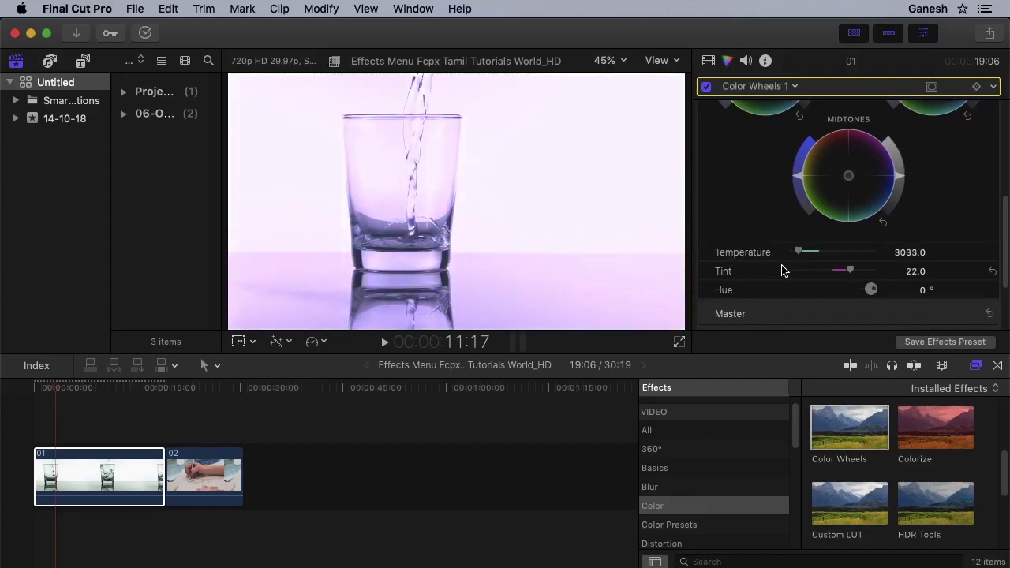
# - Rotate the Hue to 349.3° for a lavender tint
pyautogui.scroll(-1, 778, 276)
pyautogui.scroll(-1, 782, 277)
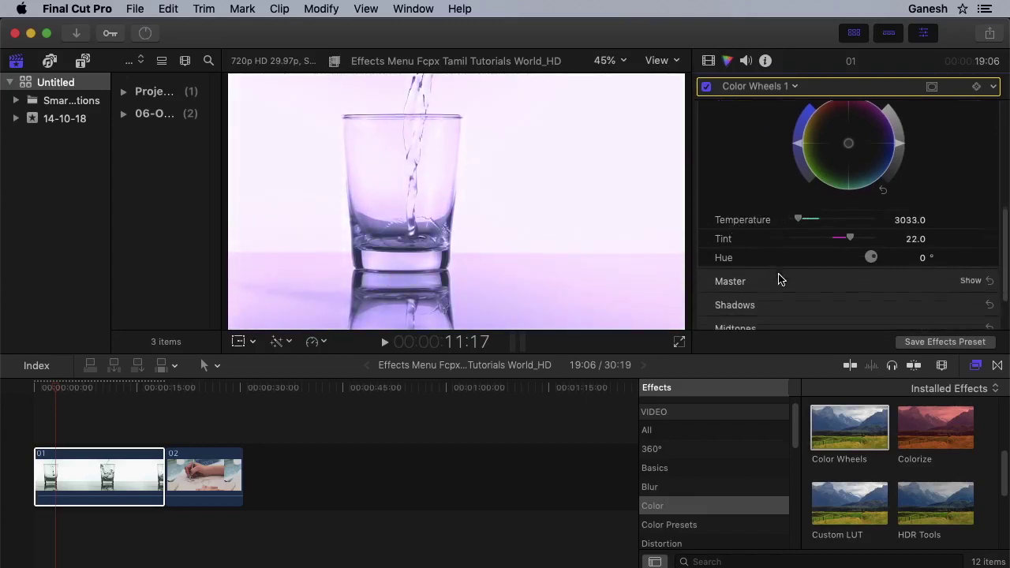
pyautogui.moveTo(875, 262); pyautogui.dragTo(871, 260)
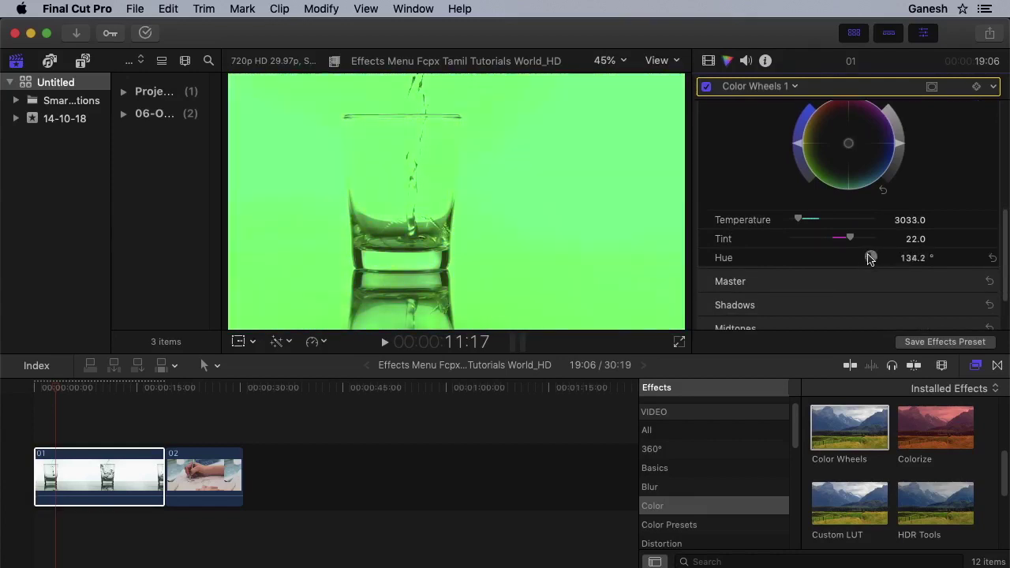
pyautogui.moveTo(871, 260); pyautogui.dragTo(873, 257)
pyautogui.scroll(-2, 800, 286)
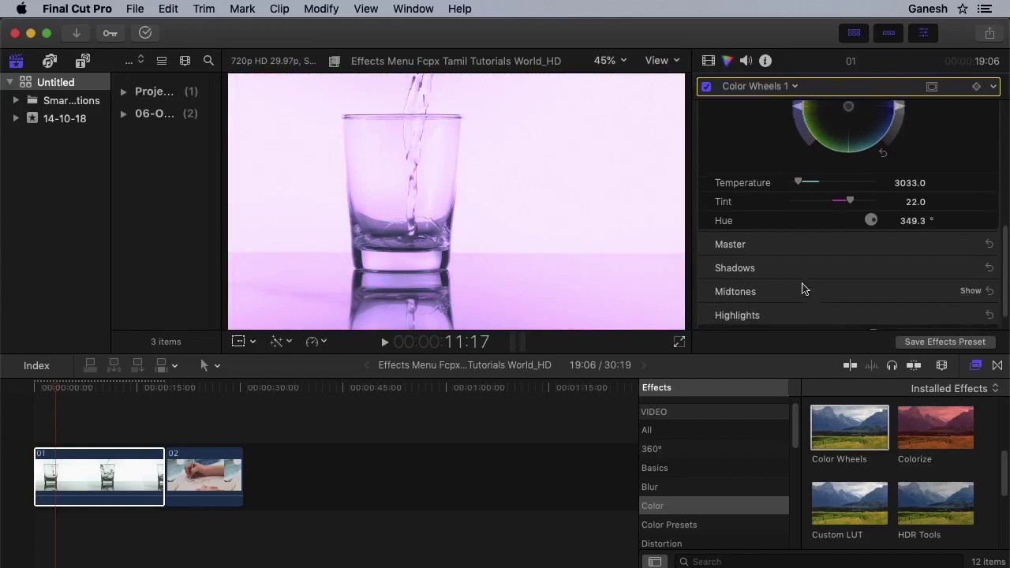
pyautogui.scroll(4, 802, 289)
pyautogui.scroll(4, 827, 158)
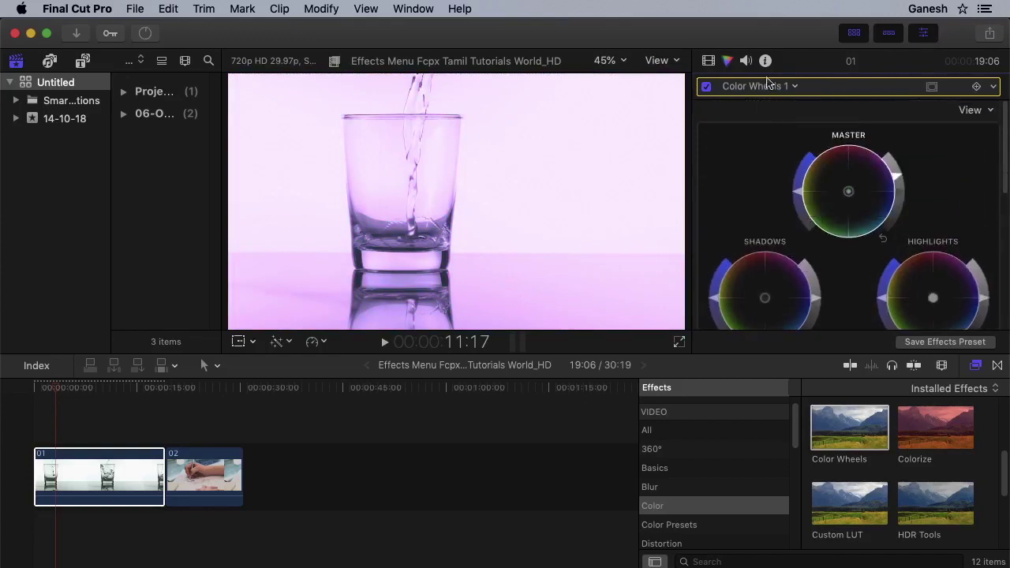
pyautogui.click(758, 88)
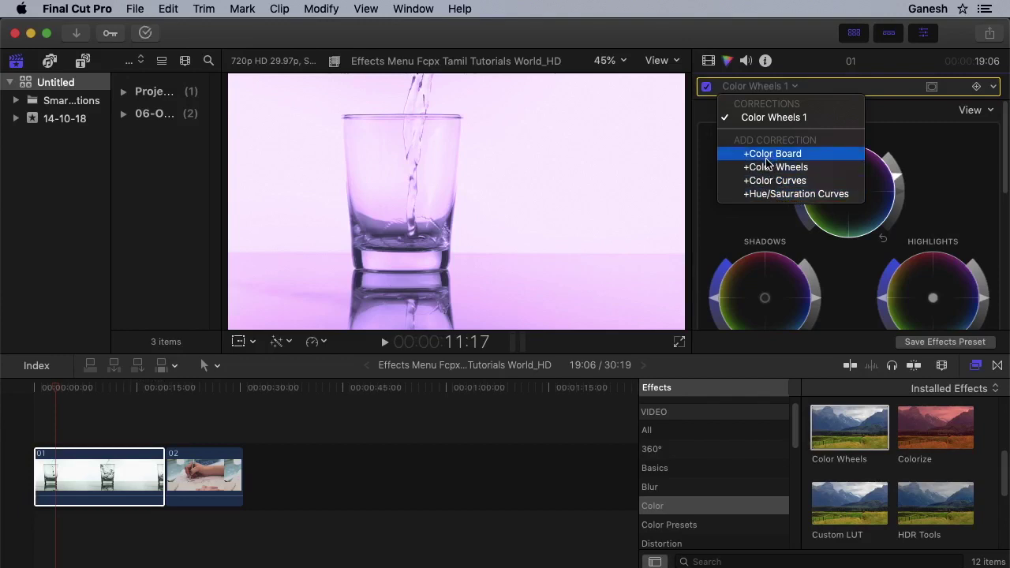
# - Add a Color Curves correction with a raised Luma point, then add a second Color Curves
pyautogui.click(769, 183)
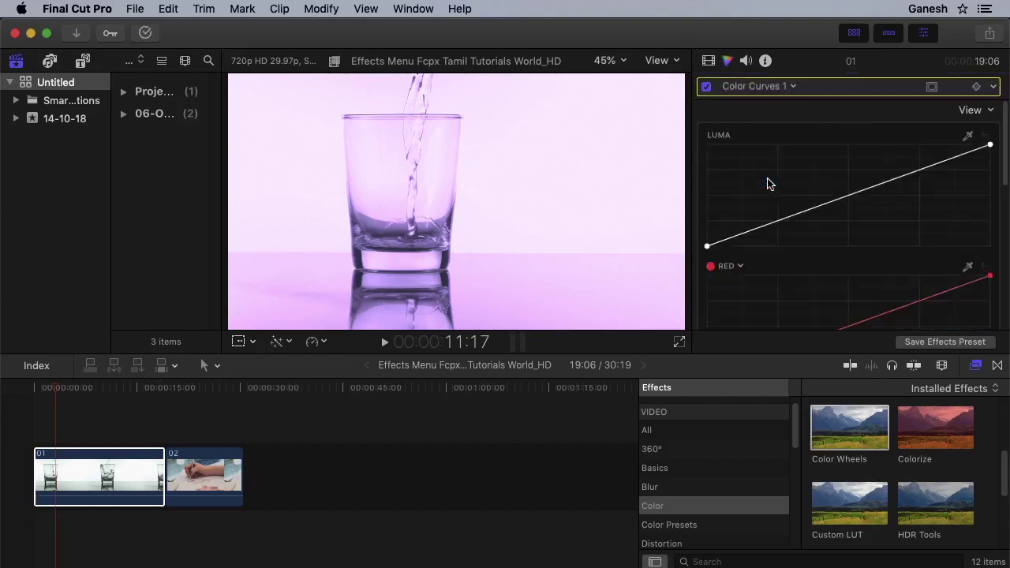
pyautogui.moveTo(831, 199); pyautogui.dragTo(827, 195)
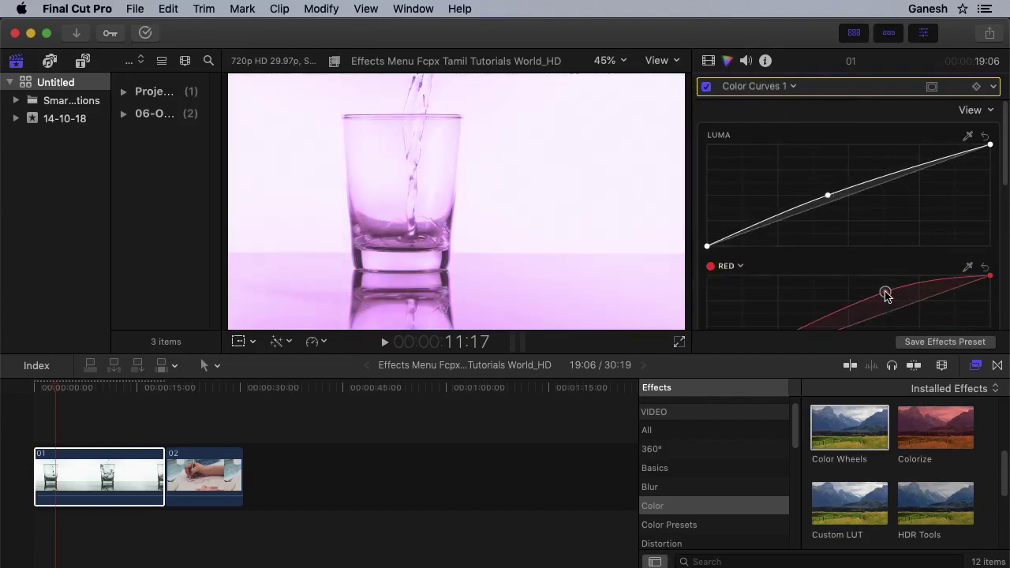
pyautogui.click(762, 88)
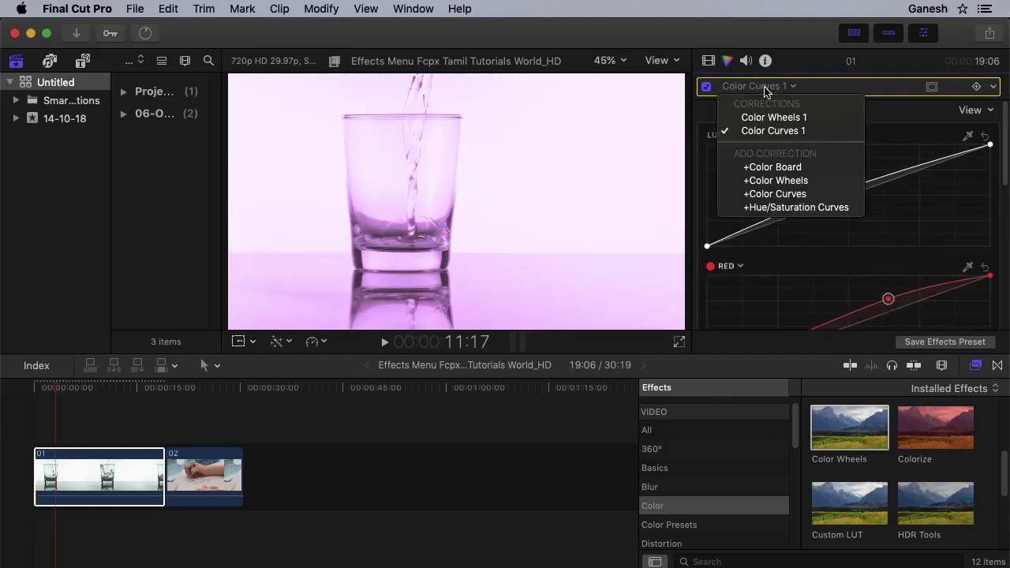
pyautogui.click(766, 195)
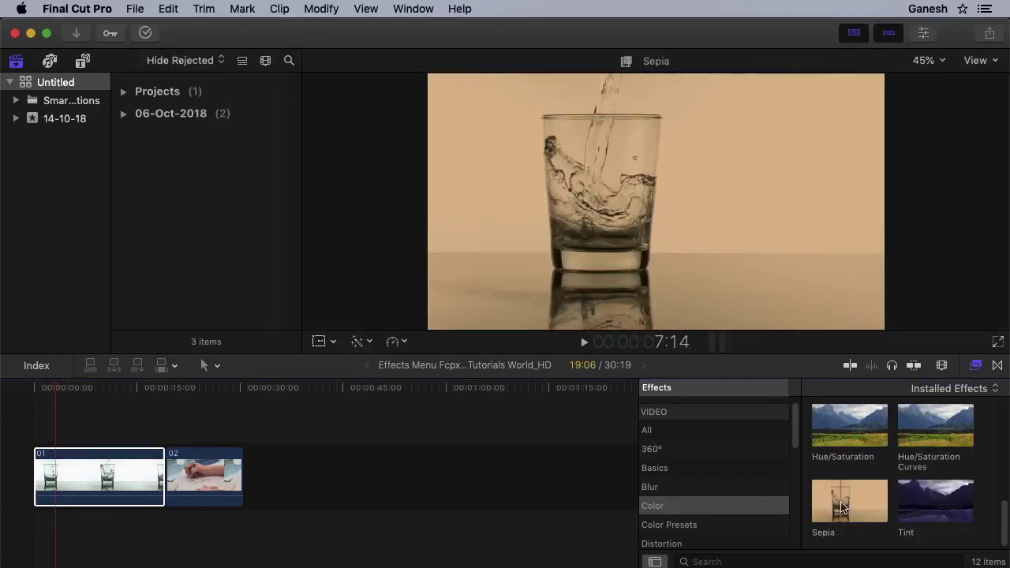
# - List the Color Presets effects and bring drawing clip 02 into the viewer
pyautogui.scroll(-2, 679, 485)
pyautogui.click(670, 470)
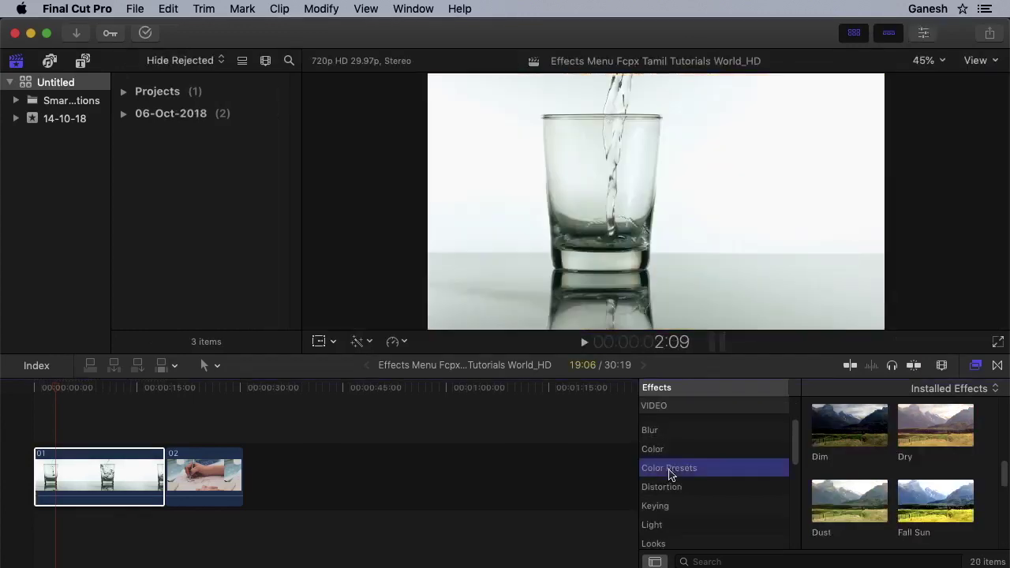
pyautogui.scroll(2, 844, 479)
pyautogui.scroll(3, 838, 484)
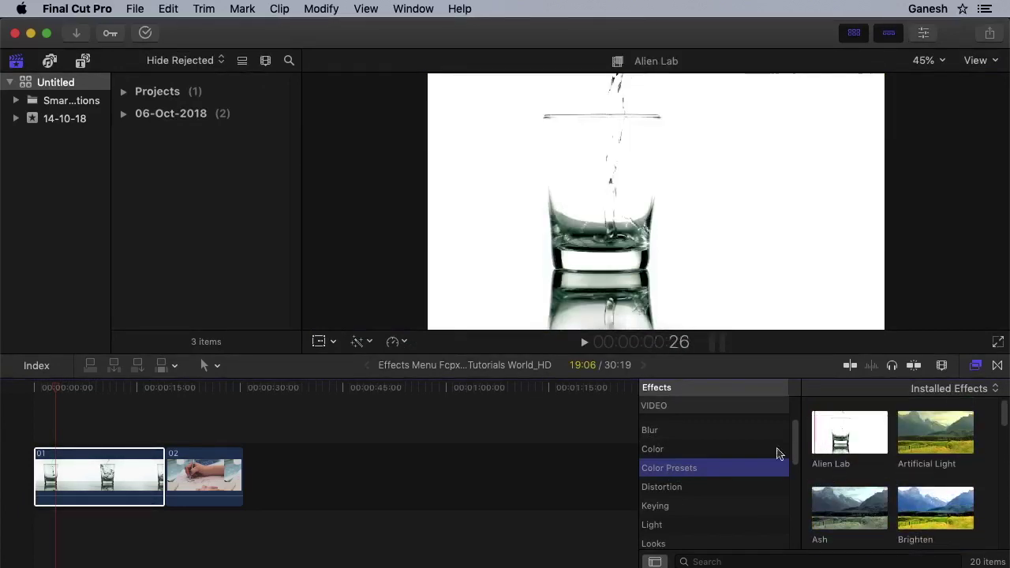
pyautogui.click(213, 474)
pyautogui.click(203, 419)
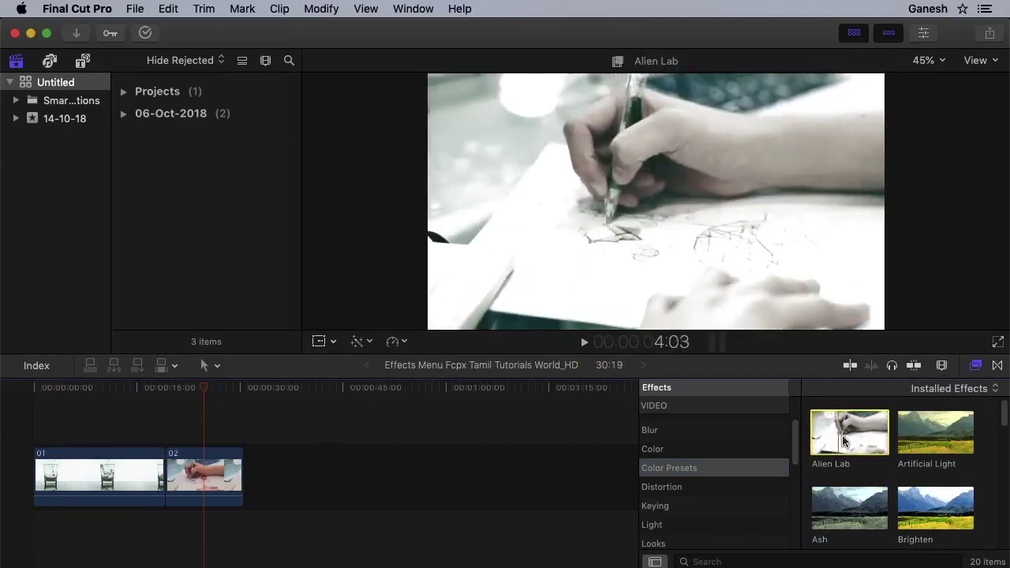
# - Skim through the presets and drop Night onto clip 02
pyautogui.scroll(-2, 923, 452)
pyautogui.scroll(-3, 924, 451)
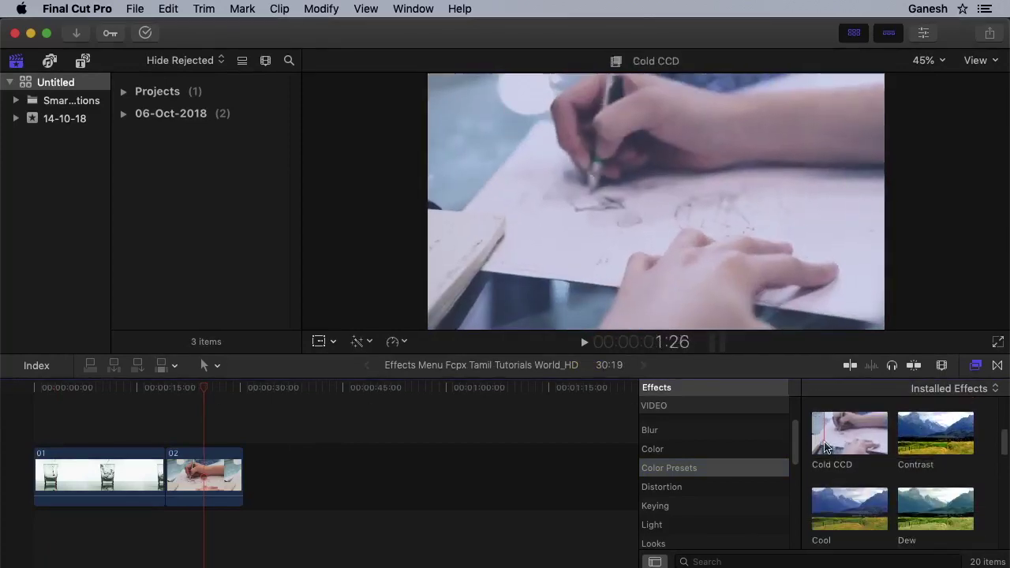
pyautogui.scroll(-2, 800, 469)
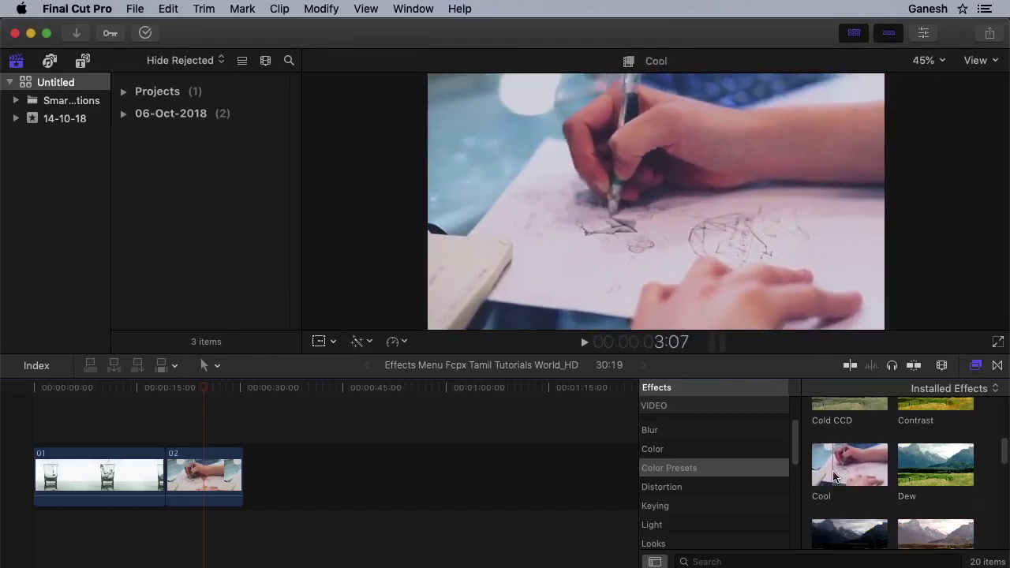
pyautogui.scroll(-3, 835, 478)
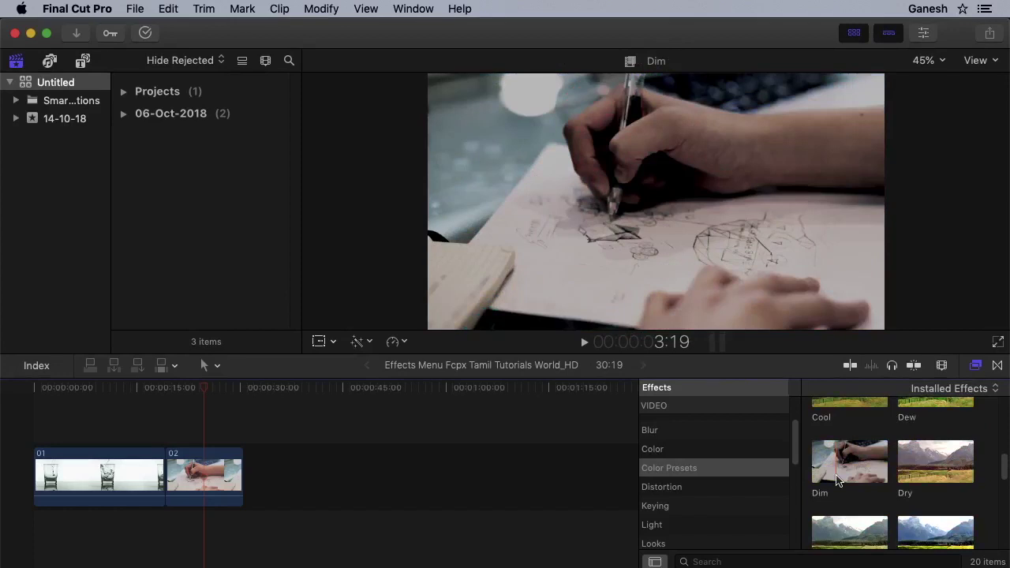
pyautogui.scroll(-3, 839, 480)
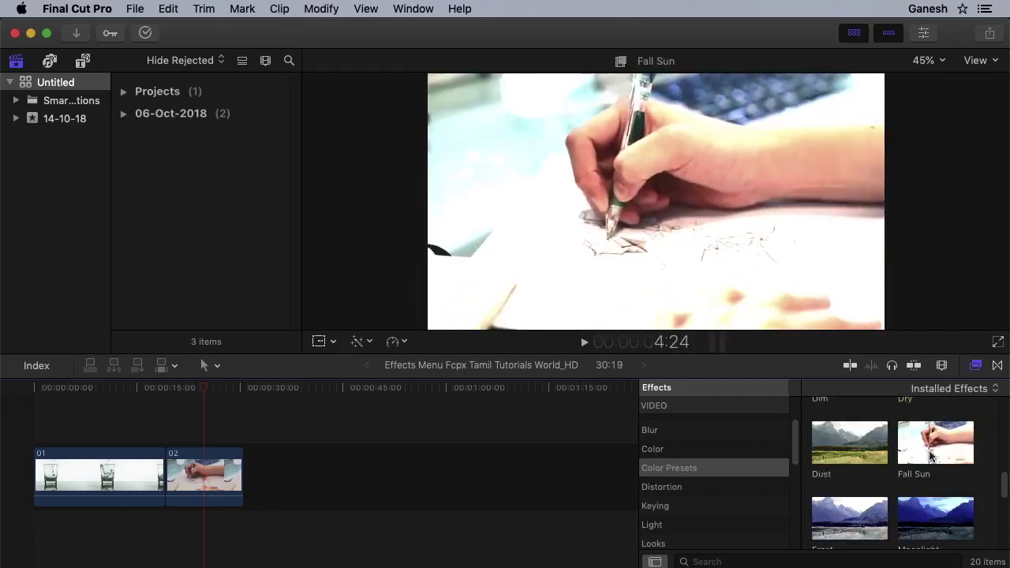
pyautogui.scroll(-2, 842, 473)
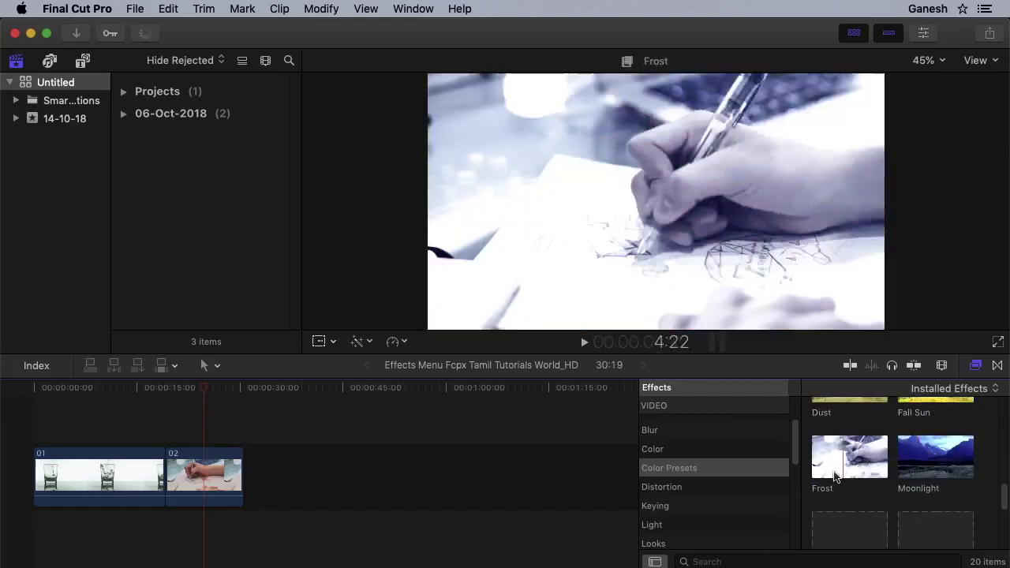
pyautogui.scroll(-2, 842, 474)
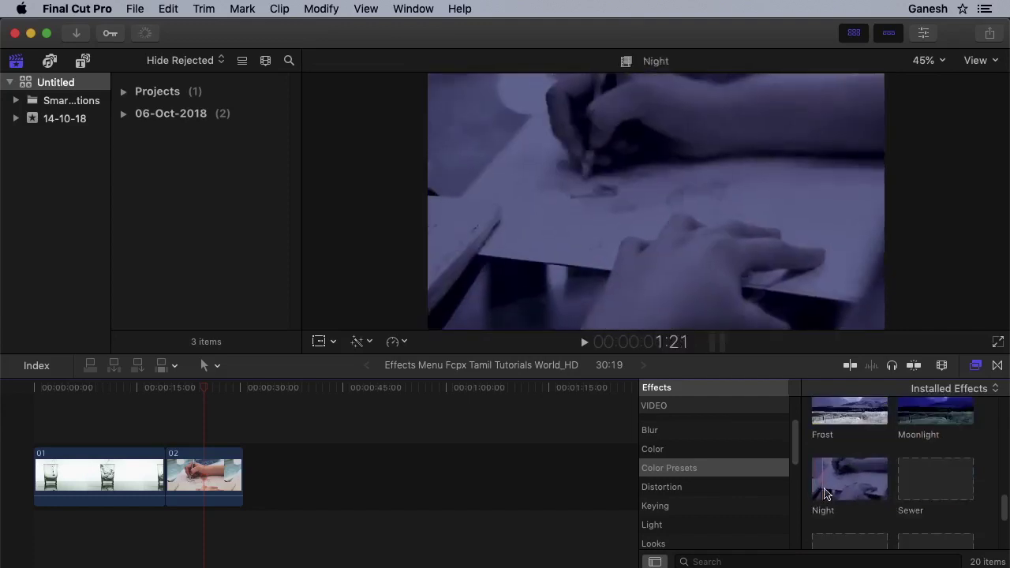
pyautogui.moveTo(862, 487); pyautogui.dragTo(215, 489)
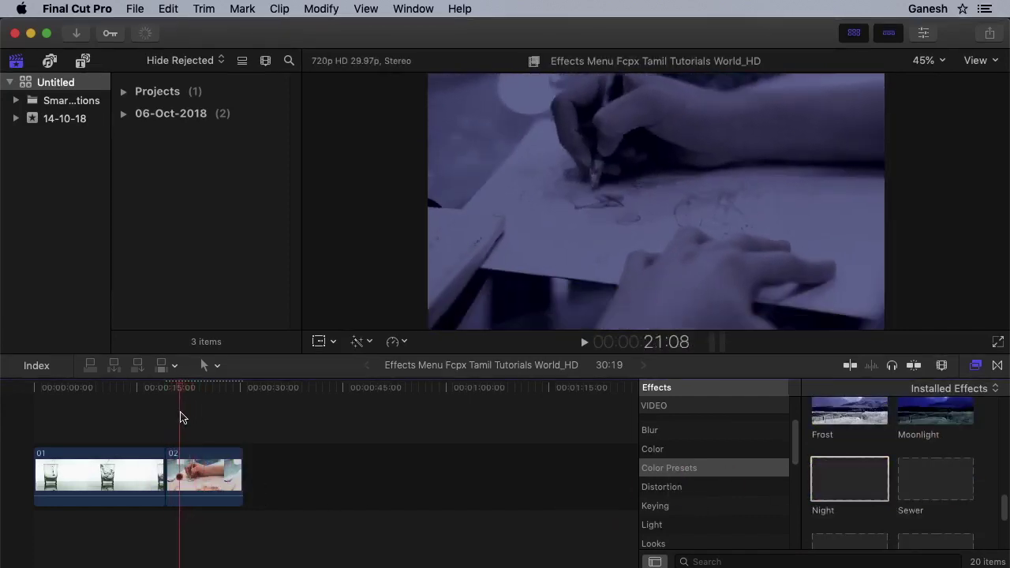
# - Undo the Night preset on drawing clip 02 to restore its plain look
pyautogui.click(210, 485)
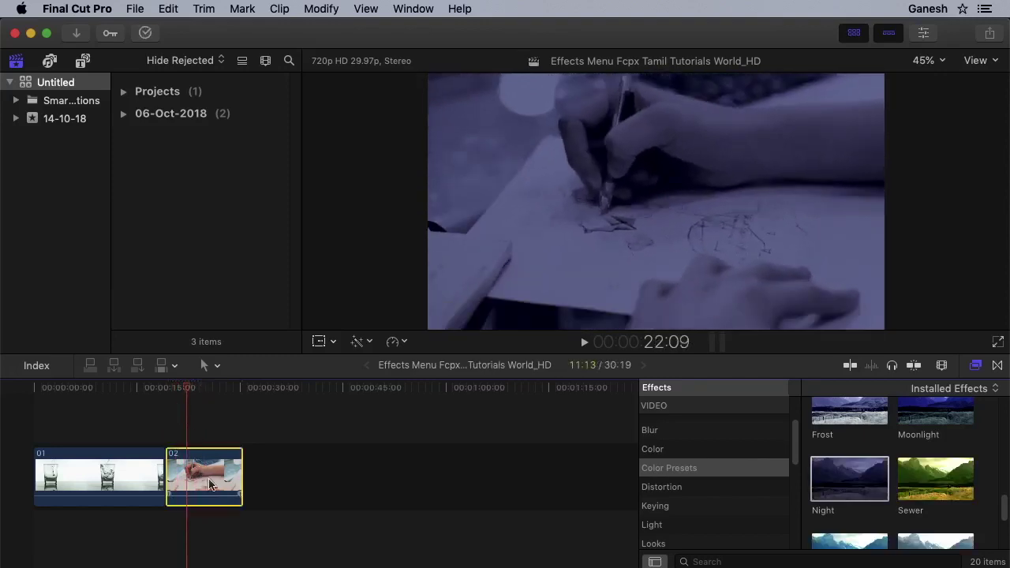
pyautogui.hotkey('ctrl', 'z')
pyautogui.scroll(-3, 857, 485)
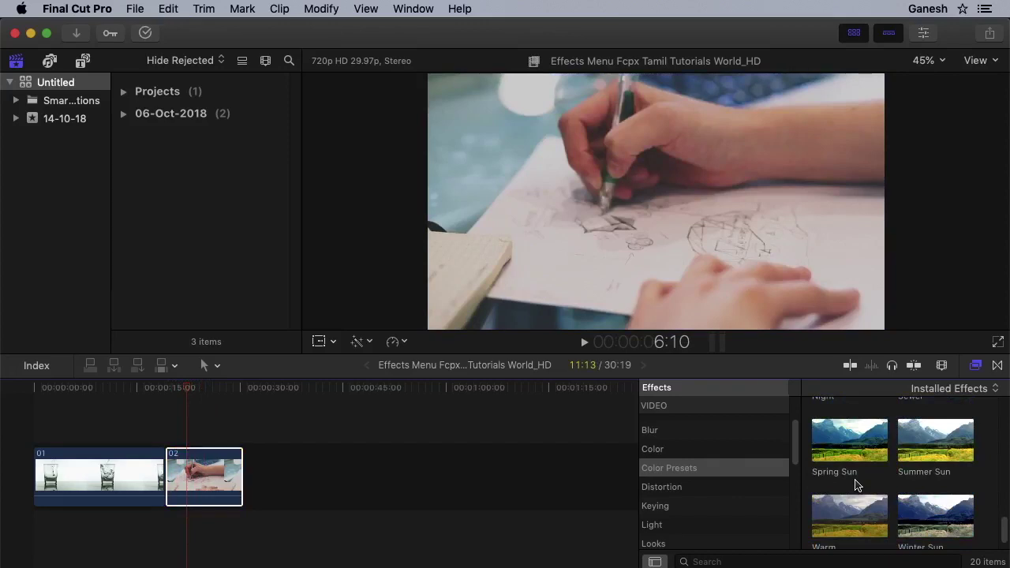
# - Browse the Distortion, Keying and Light effects, previewing Aura
pyautogui.click(684, 489)
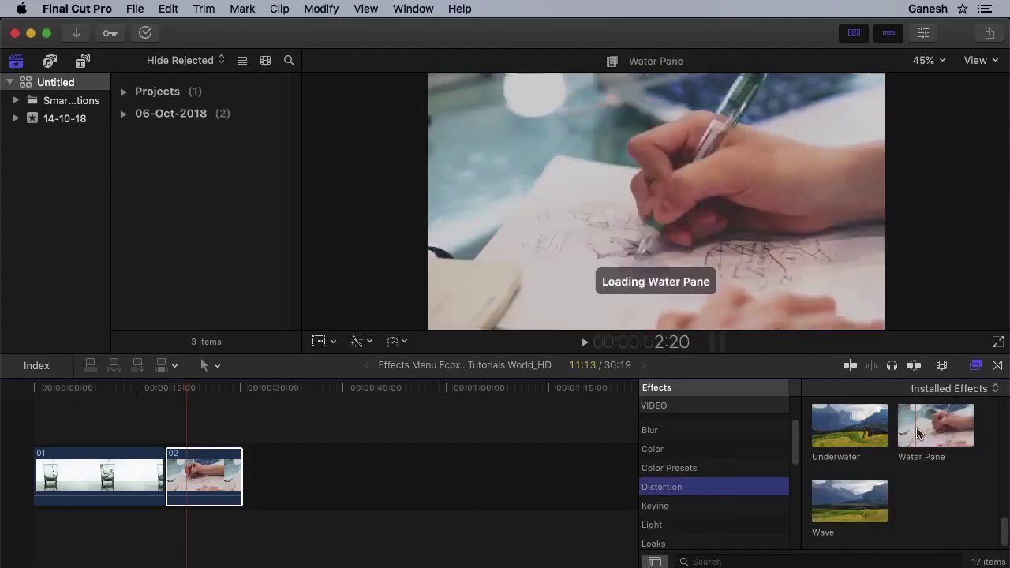
pyautogui.scroll(2, 861, 451)
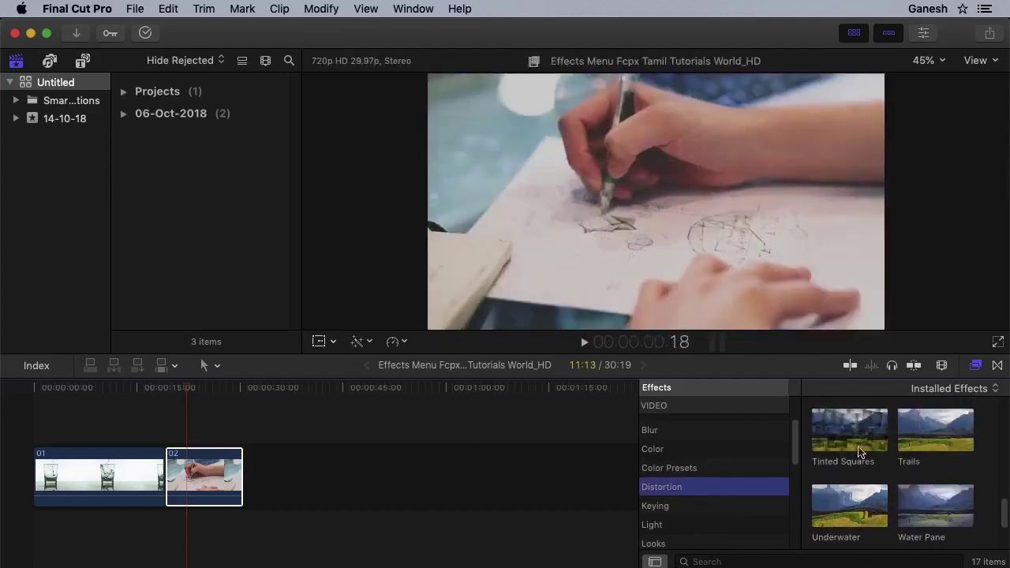
pyautogui.click(695, 506)
pyautogui.scroll(-1, 694, 509)
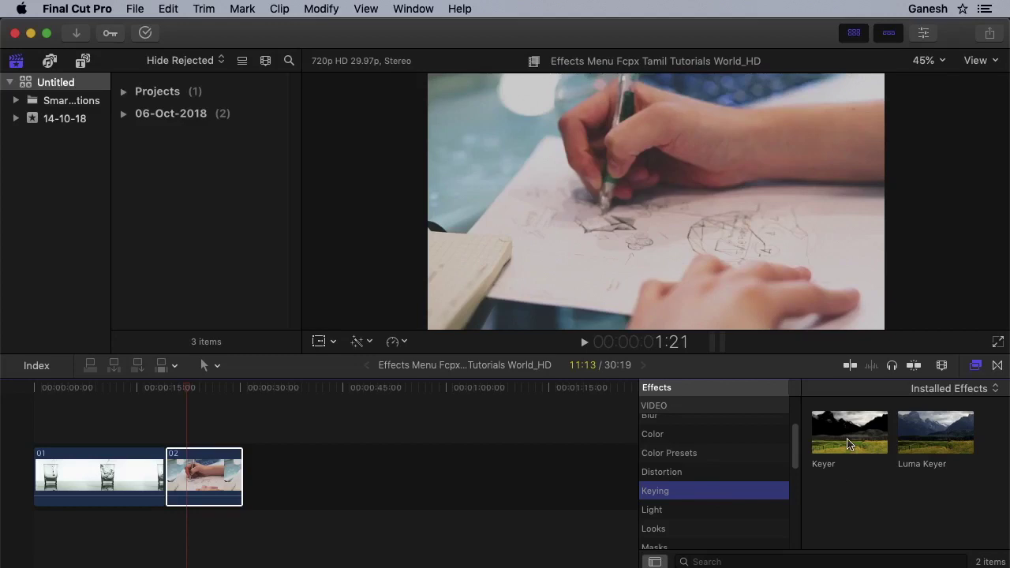
pyautogui.click(675, 512)
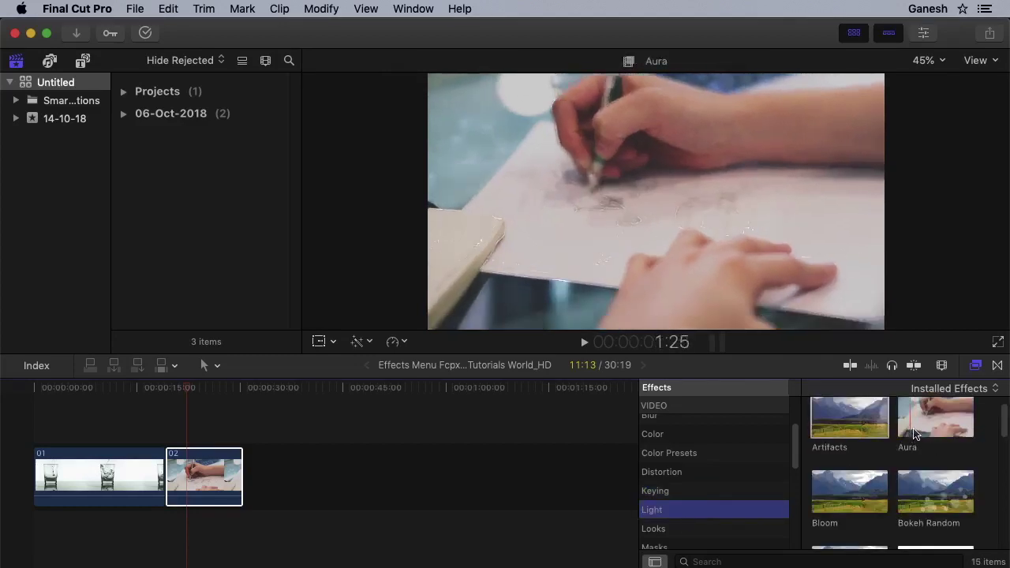
pyautogui.click(912, 431)
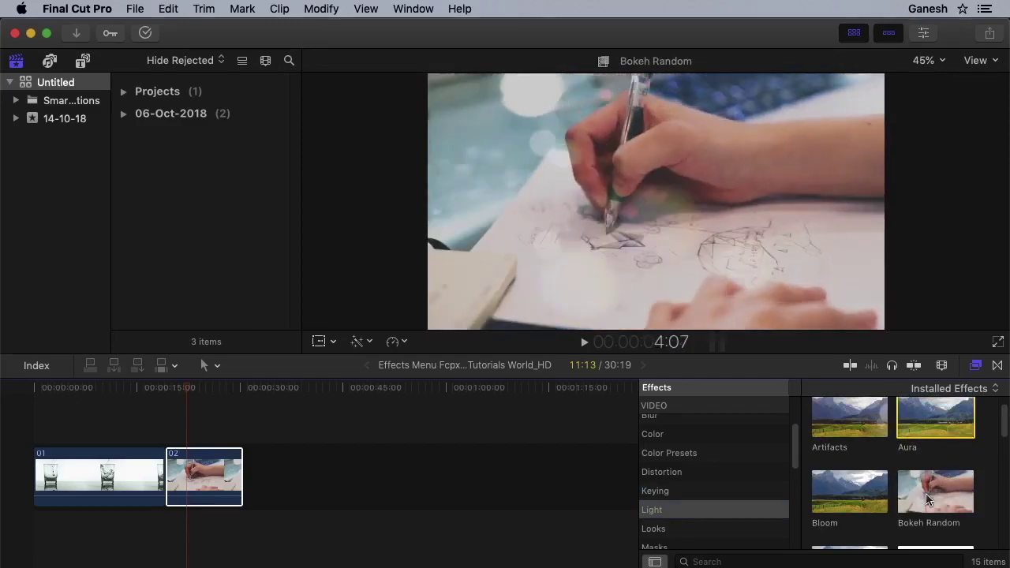
pyautogui.scroll(-2, 916, 485)
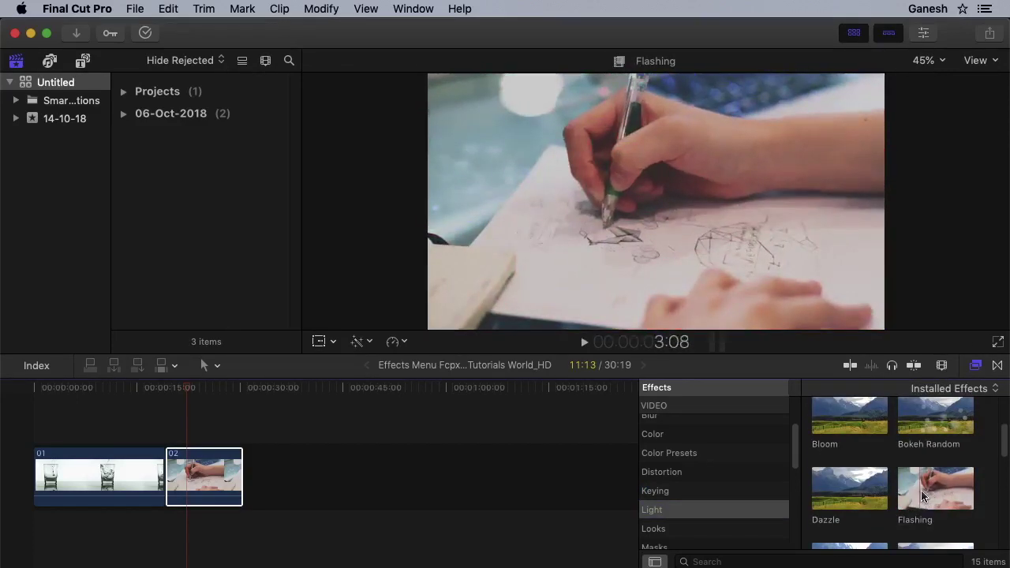
pyautogui.scroll(-5, 934, 495)
pyautogui.scroll(-3, 675, 480)
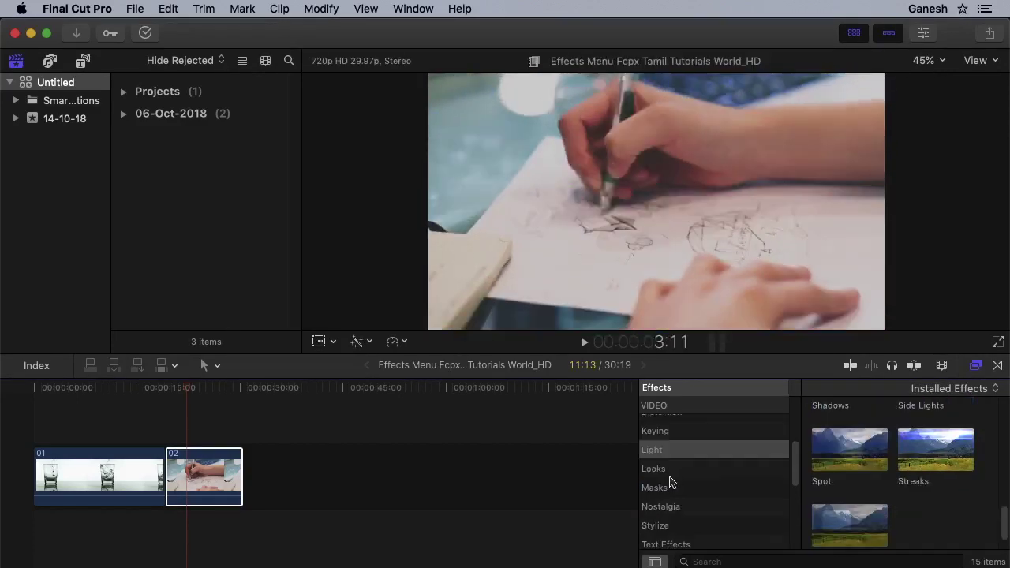
# - Browse the Looks effects, then list the Masks effects
pyautogui.click(668, 473)
pyautogui.scroll(5, 839, 476)
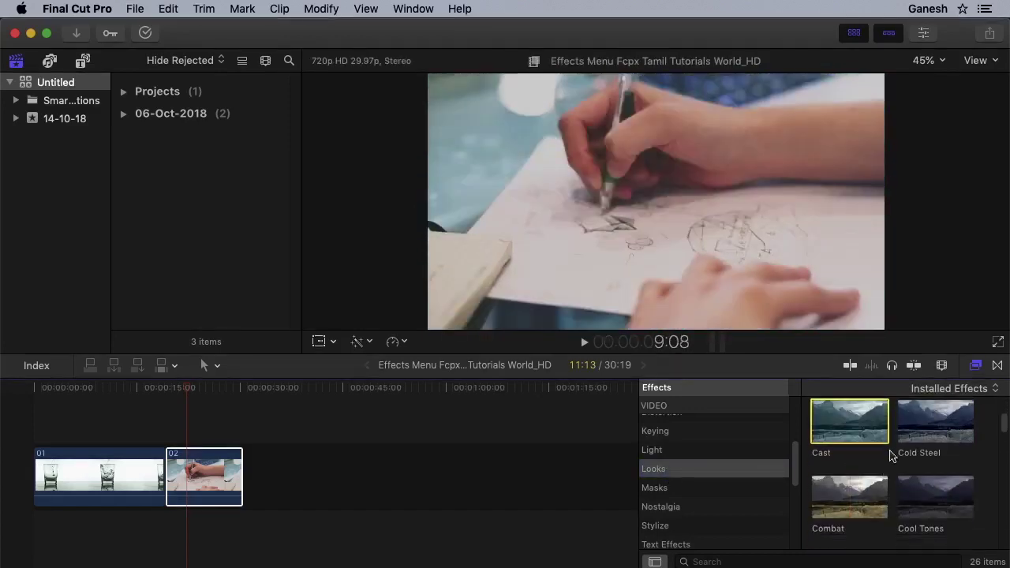
pyautogui.scroll(-4, 855, 488)
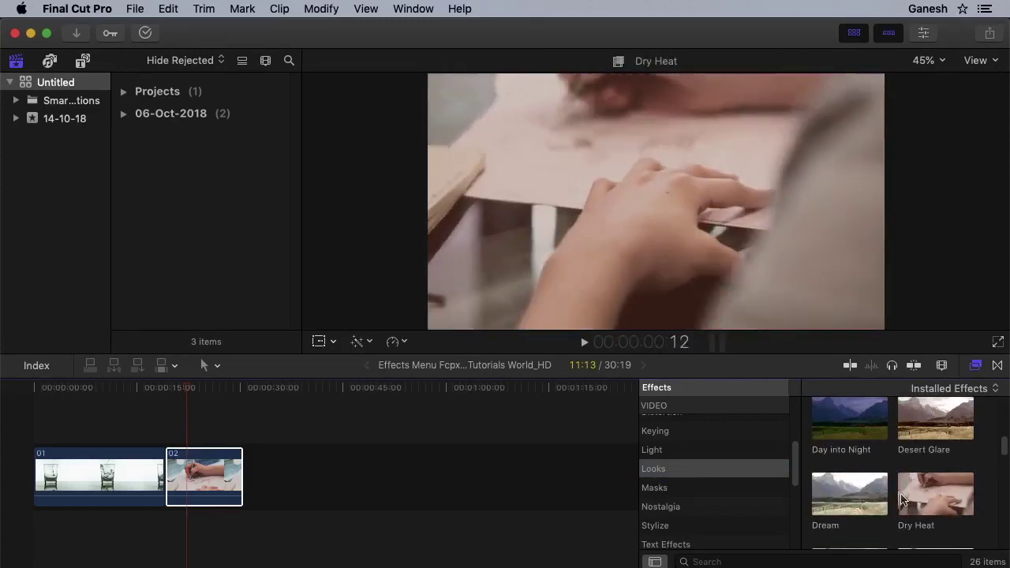
pyautogui.scroll(-2, 915, 490)
pyautogui.scroll(-4, 836, 474)
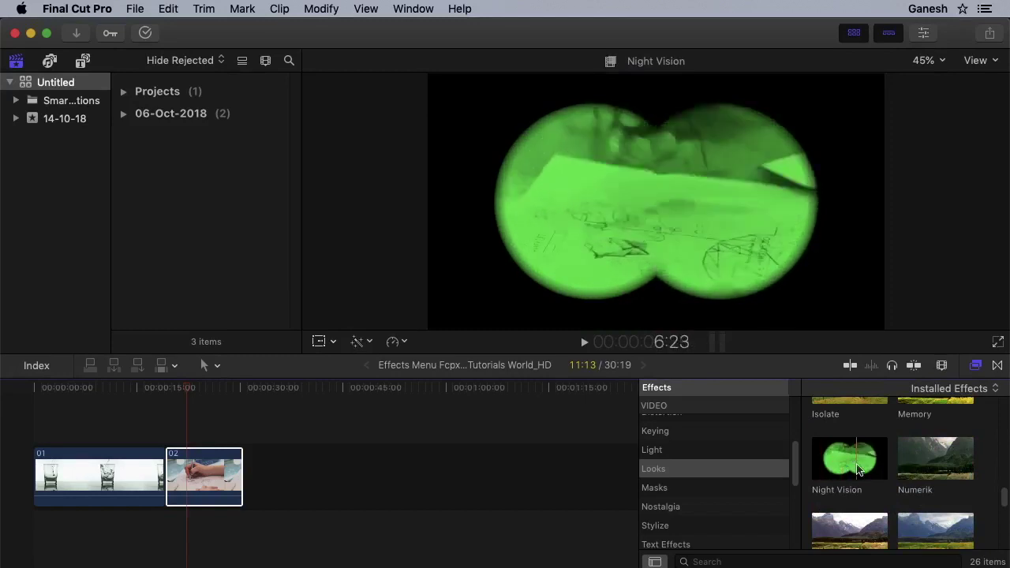
pyautogui.scroll(-3, 859, 470)
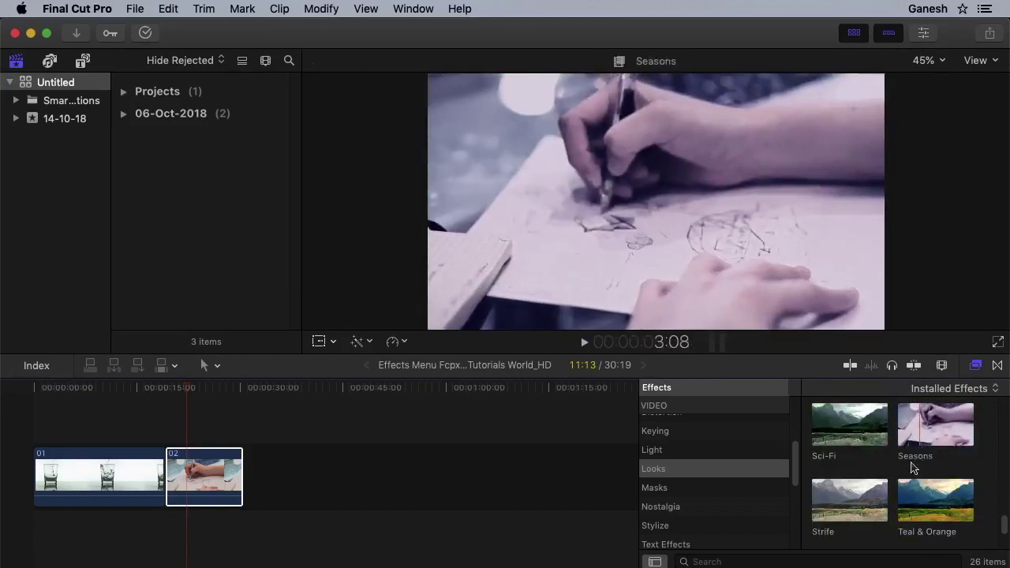
pyautogui.scroll(-2, 913, 473)
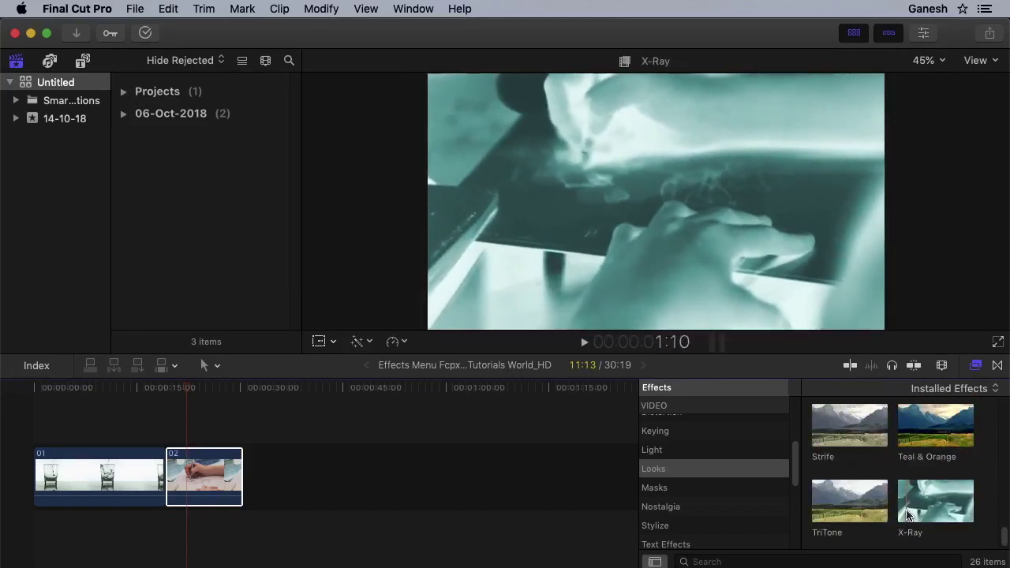
pyautogui.click(680, 494)
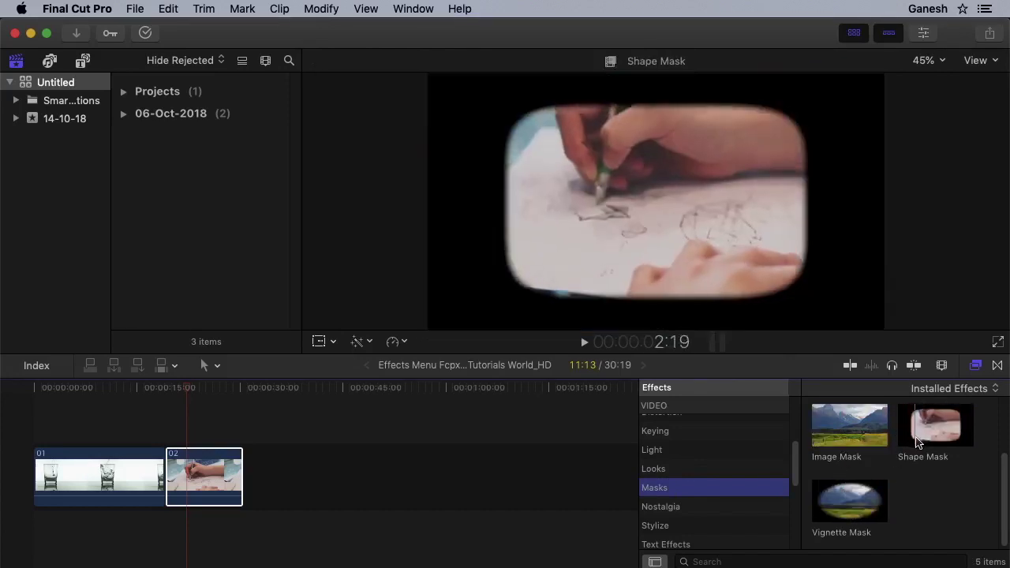
# - Switch the Effects browser to the Stylize category and select Add Noise
pyautogui.scroll(-2, 679, 505)
pyautogui.click(676, 475)
pyautogui.click(830, 447)
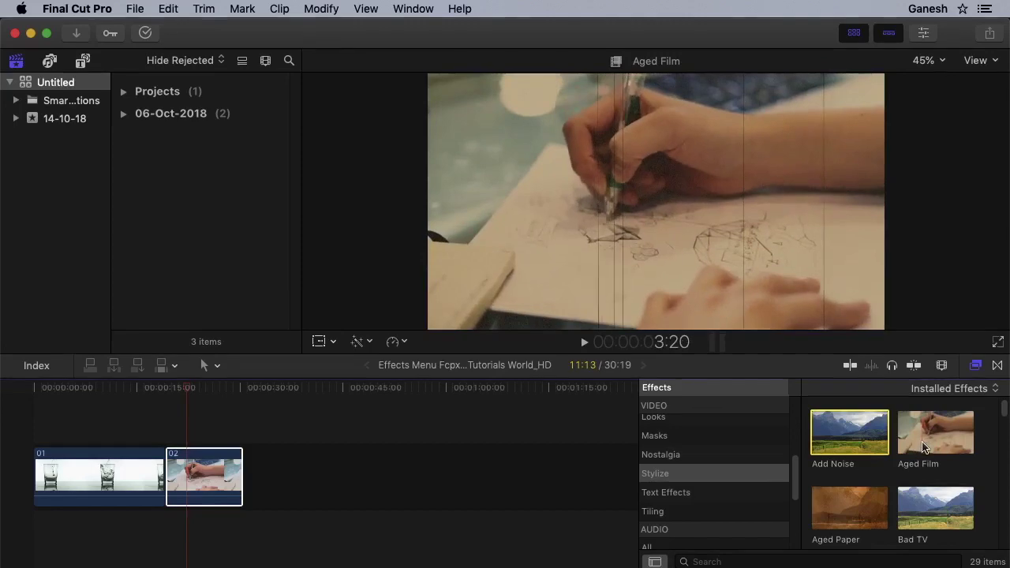
# - Skim the Stylize effects and drag Letterbox onto drawing clip 02
pyautogui.scroll(-2, 925, 448)
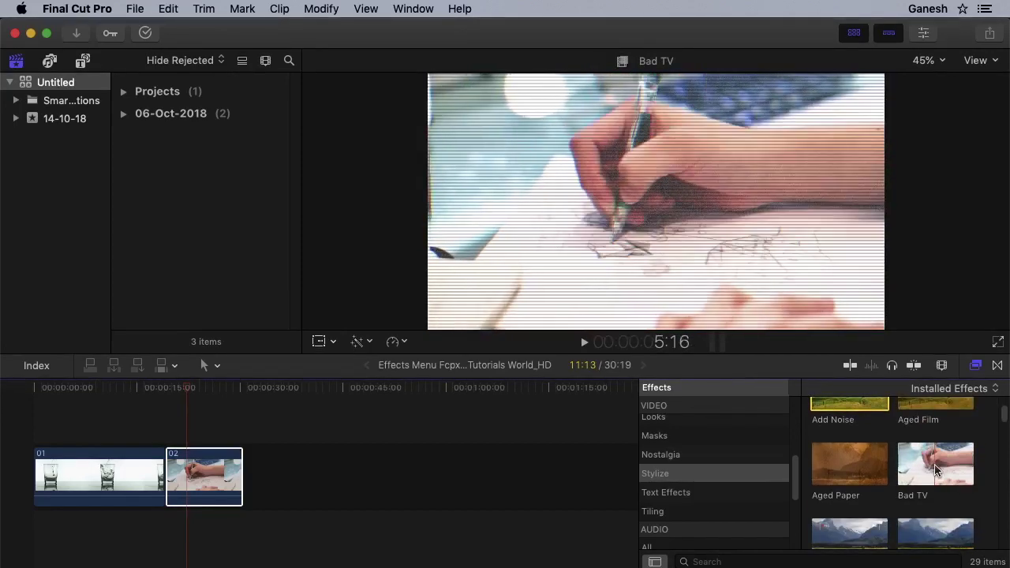
pyautogui.scroll(-2, 939, 468)
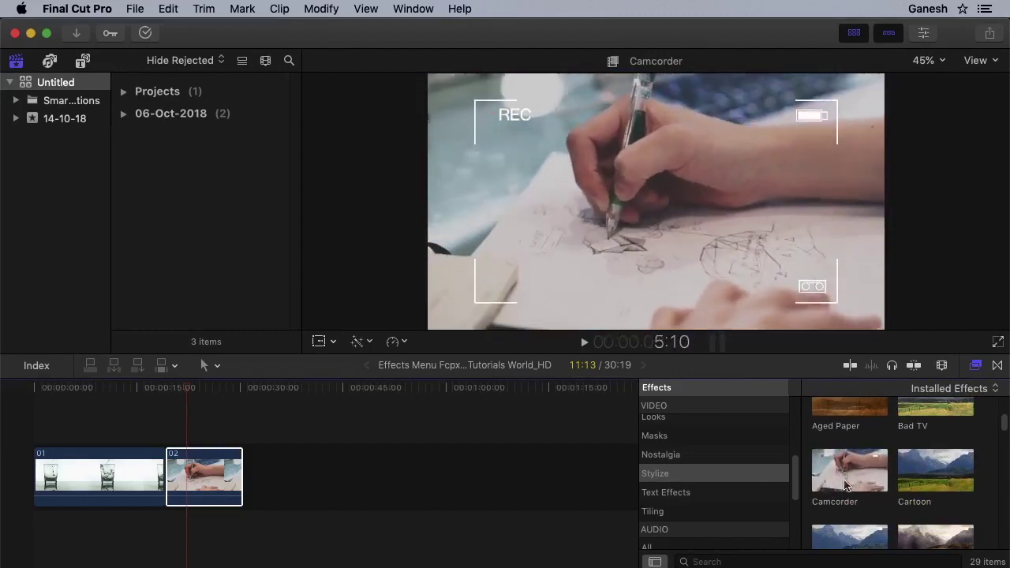
pyautogui.scroll(-3, 827, 489)
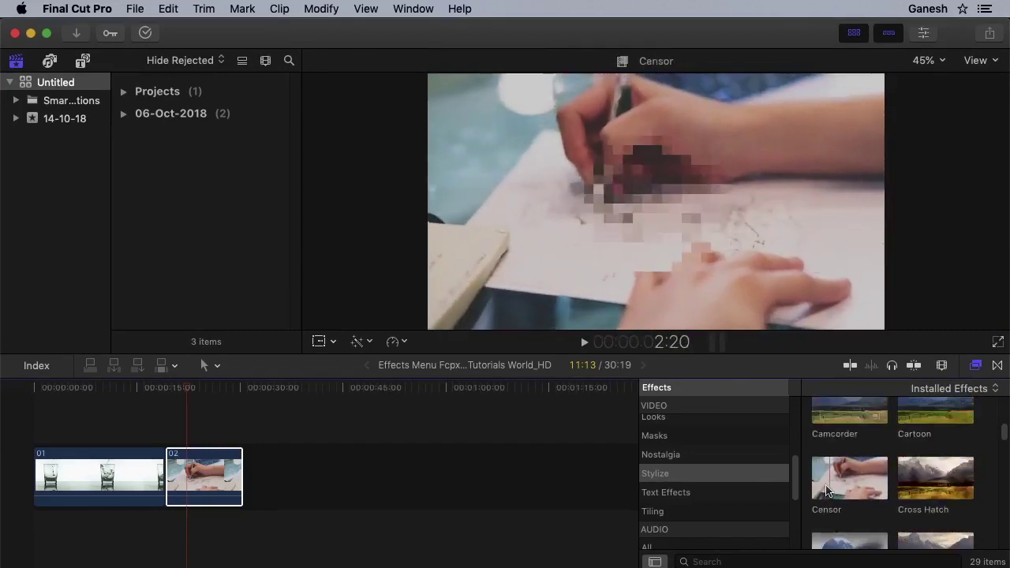
pyautogui.scroll(-5, 829, 473)
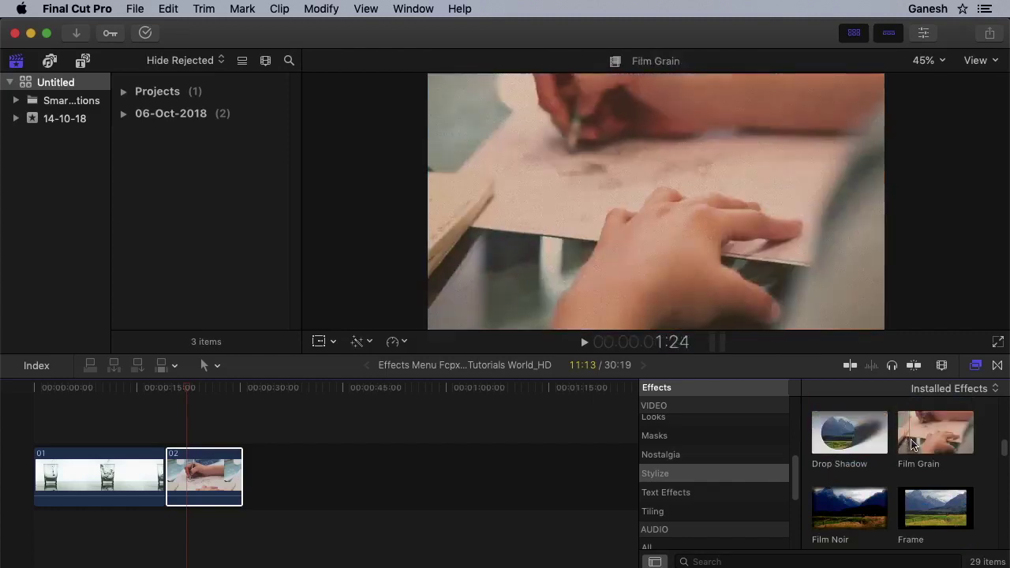
pyautogui.scroll(-8, 923, 461)
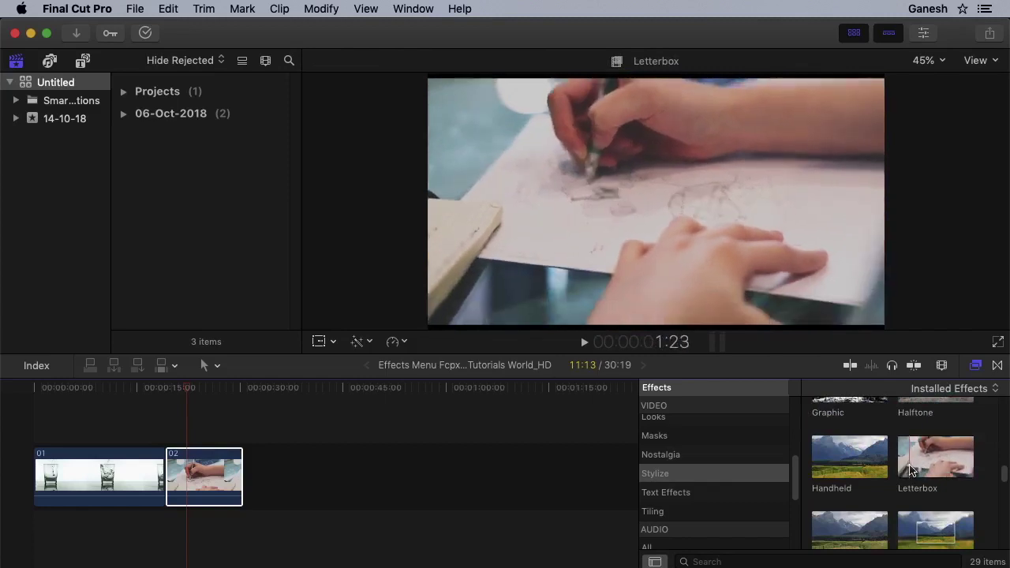
pyautogui.moveTo(911, 473)
pyautogui.mouseDown()
pyautogui.moveTo(233, 490)
pyautogui.moveTo(215, 480)
pyautogui.mouseUp()
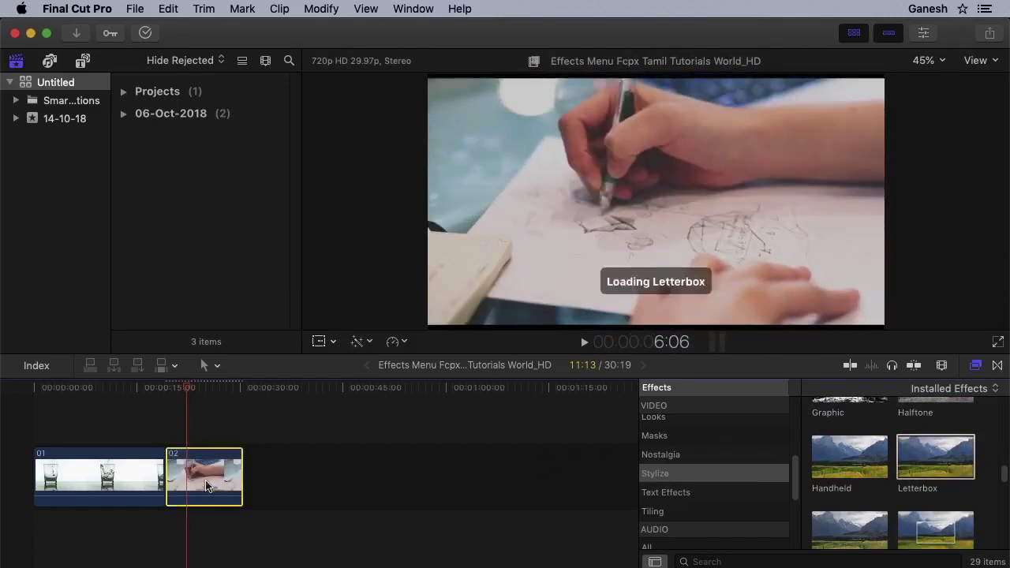
# - In the Inspector, try aspect ratios 2.35:1, 2.55:1 and 1.78:1, settling on 1.85:1
pyautogui.click(926, 32)
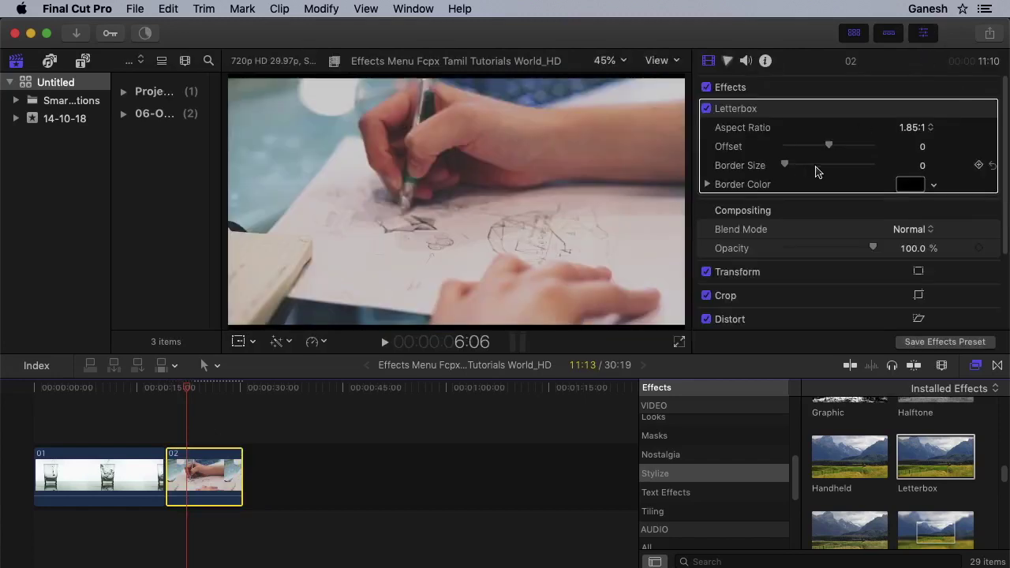
pyautogui.click(912, 128)
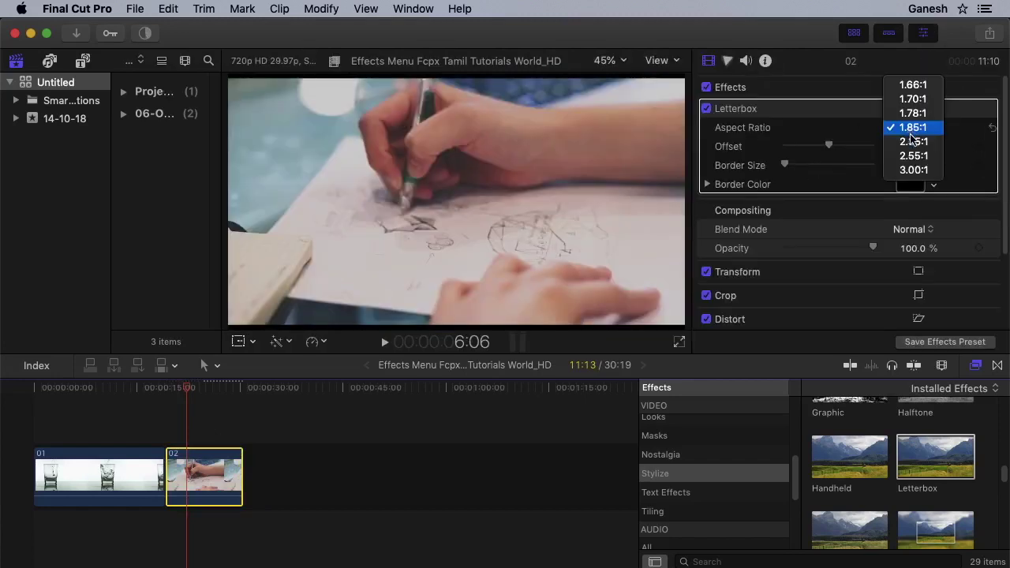
pyautogui.click(910, 142)
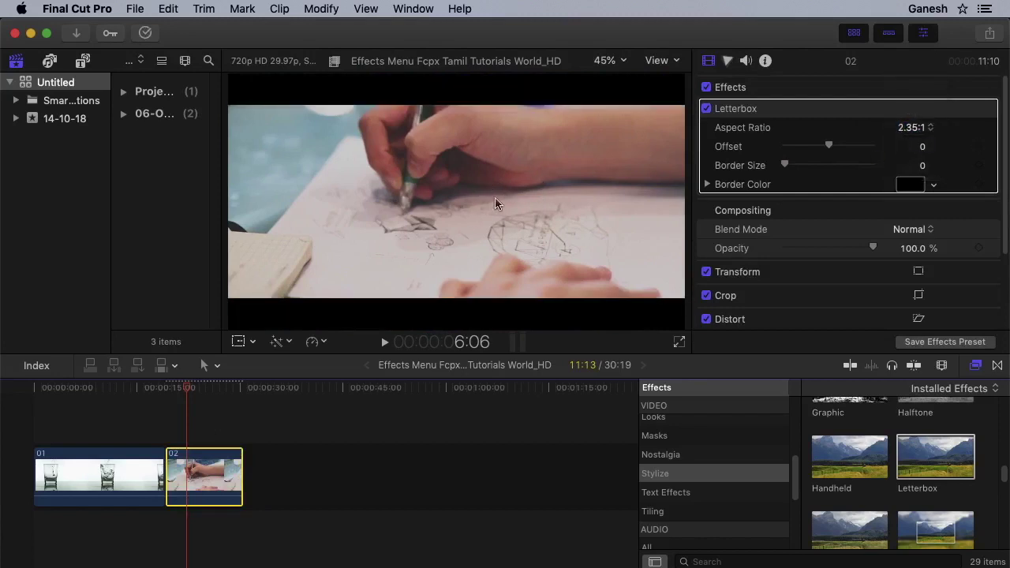
pyautogui.click(912, 128)
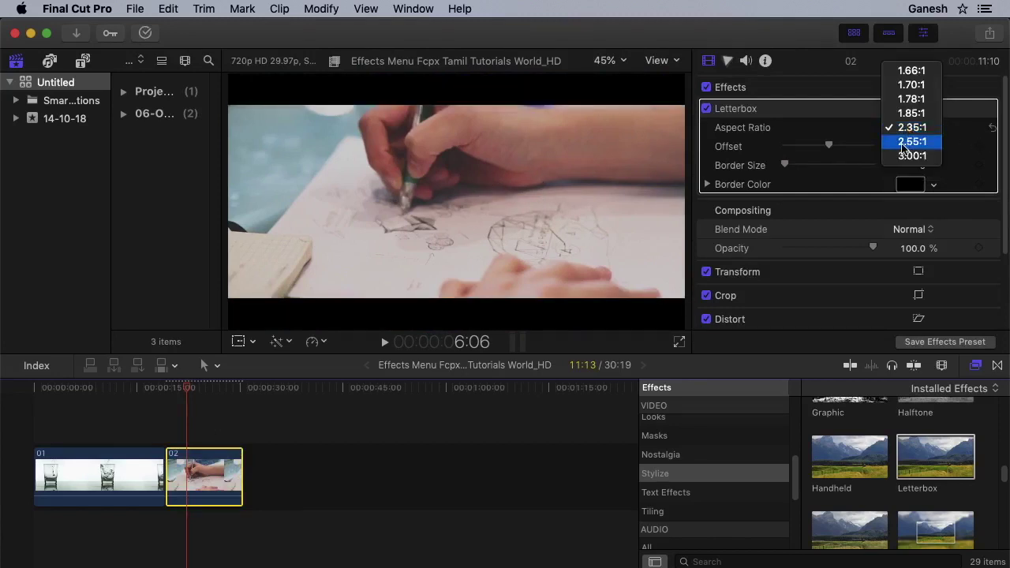
pyautogui.click(907, 144)
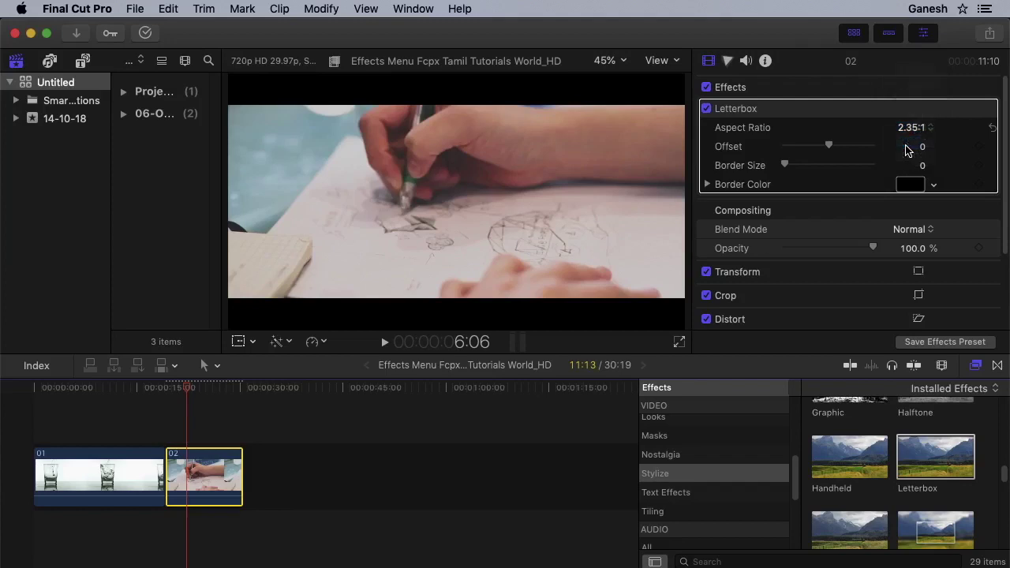
pyautogui.click(912, 133)
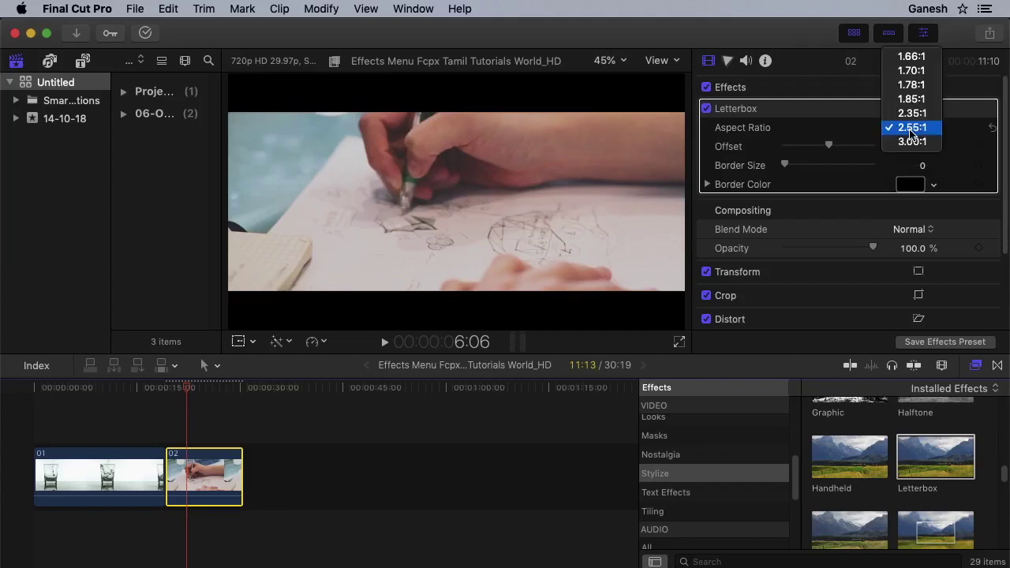
pyautogui.click(912, 85)
pyautogui.click(912, 128)
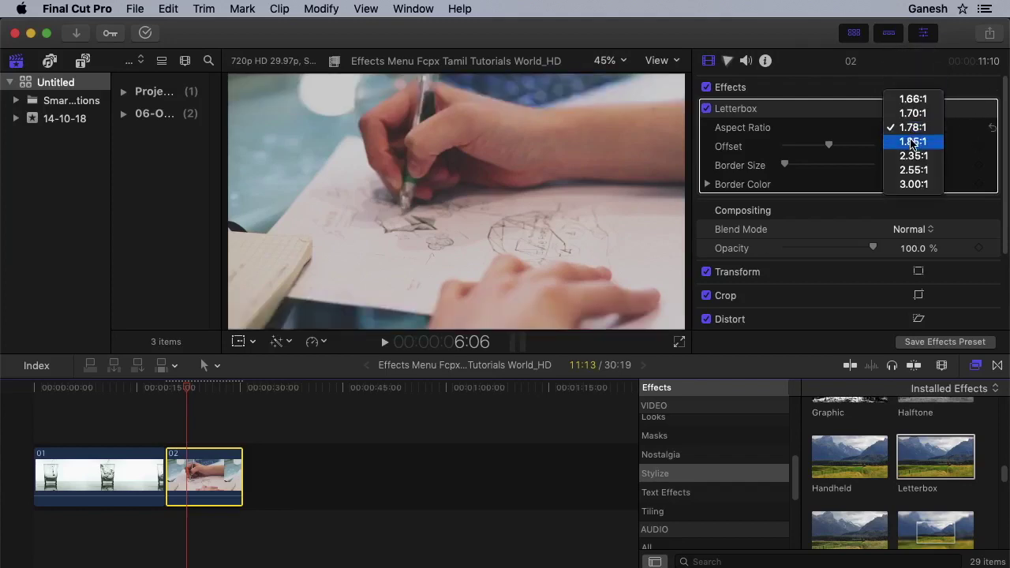
pyautogui.click(911, 145)
# - Raise the Letterbox border size to 9.31 and make the border colour purple
pyautogui.moveTo(785, 164)
pyautogui.mouseDown()
pyautogui.moveTo(813, 180)
pyautogui.moveTo(866, 184)
pyautogui.mouseUp()
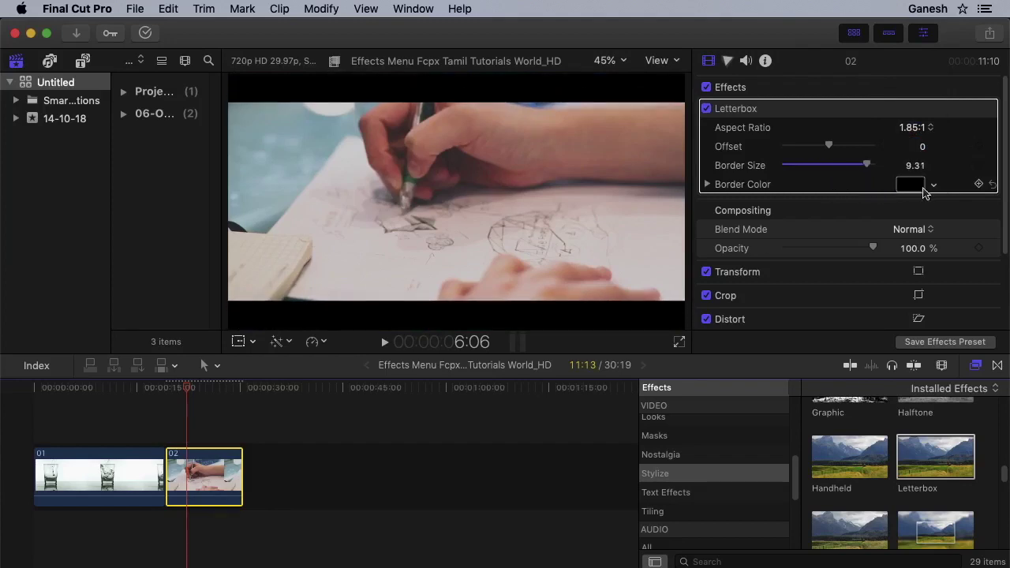
pyautogui.click(911, 185)
pyautogui.moveTo(793, 476)
pyautogui.mouseDown()
pyautogui.moveTo(806, 488)
pyautogui.moveTo(796, 488)
pyautogui.mouseUp()
pyautogui.moveTo(817, 412)
pyautogui.mouseDown()
pyautogui.moveTo(841, 431)
pyautogui.moveTo(808, 451)
pyautogui.moveTo(767, 455)
pyautogui.mouseUp()
# - Hide the Inspector and Colors window, skim remaining Stylize effects, and list Text Effects Decal and Stencil
pyautogui.press('cmd+4')
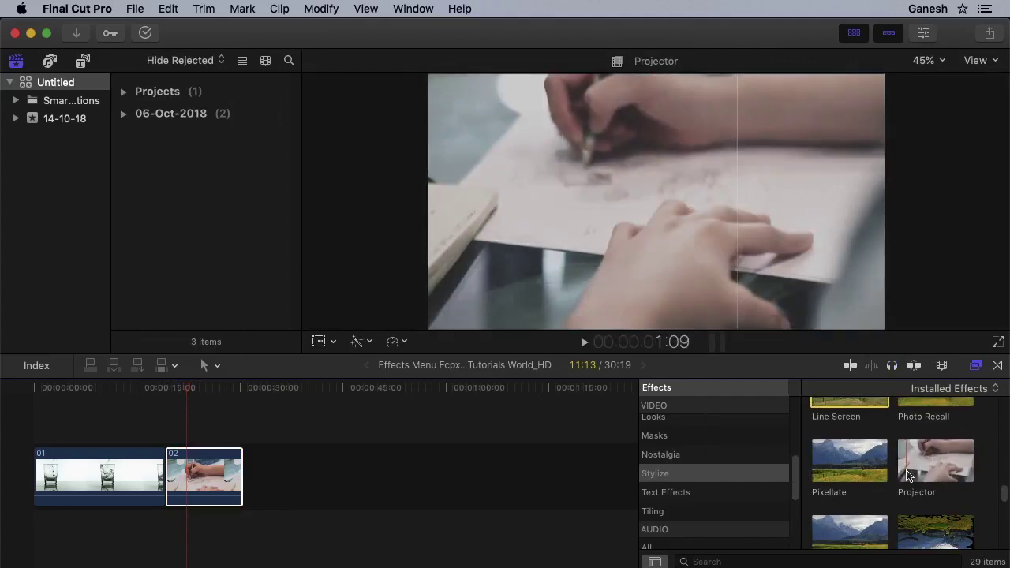
pyautogui.scroll(-2, 844, 493)
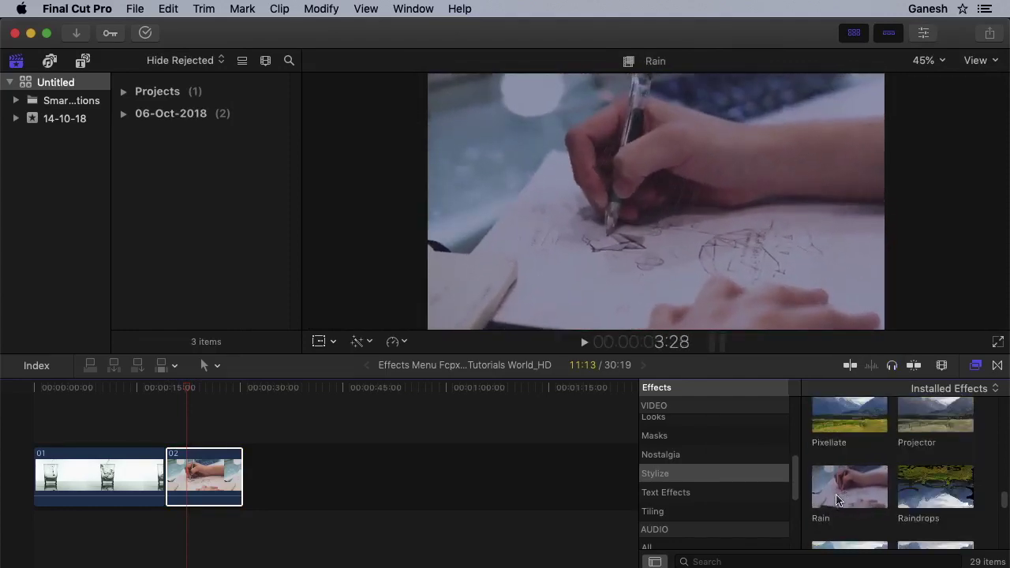
pyautogui.scroll(-2, 833, 496)
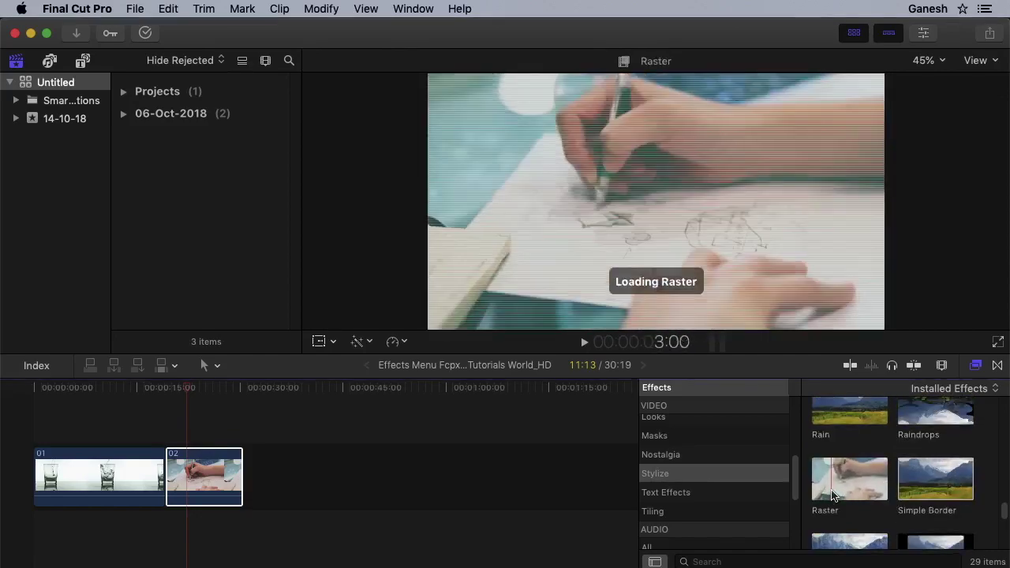
pyautogui.scroll(-2, 876, 481)
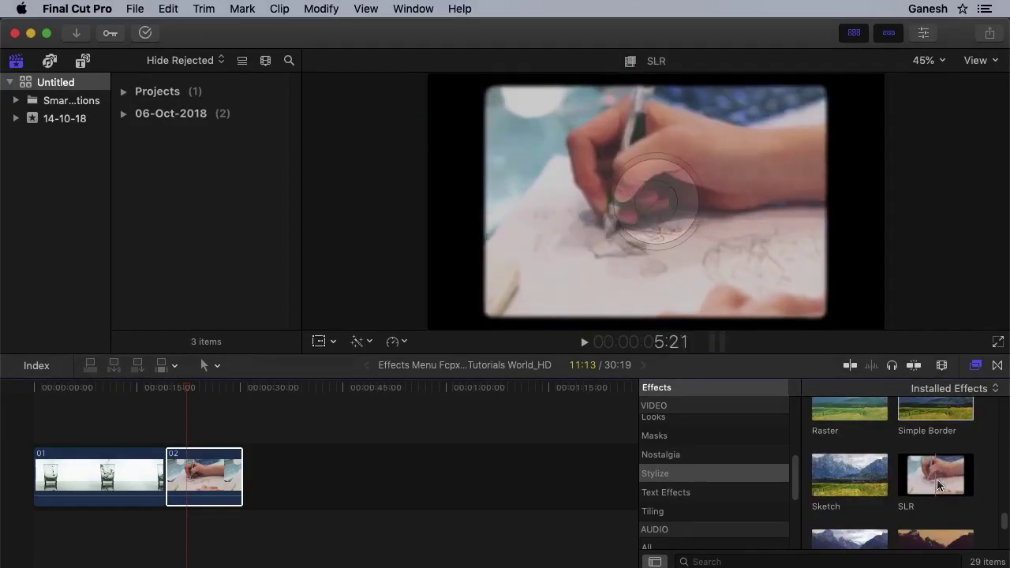
pyautogui.scroll(-2, 927, 486)
pyautogui.scroll(-2, 926, 490)
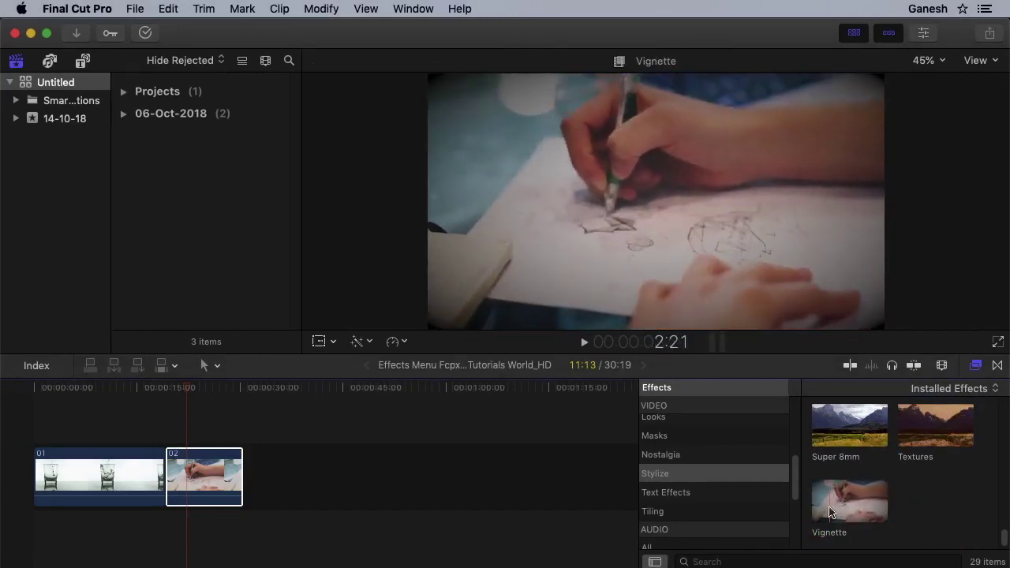
pyautogui.click(675, 494)
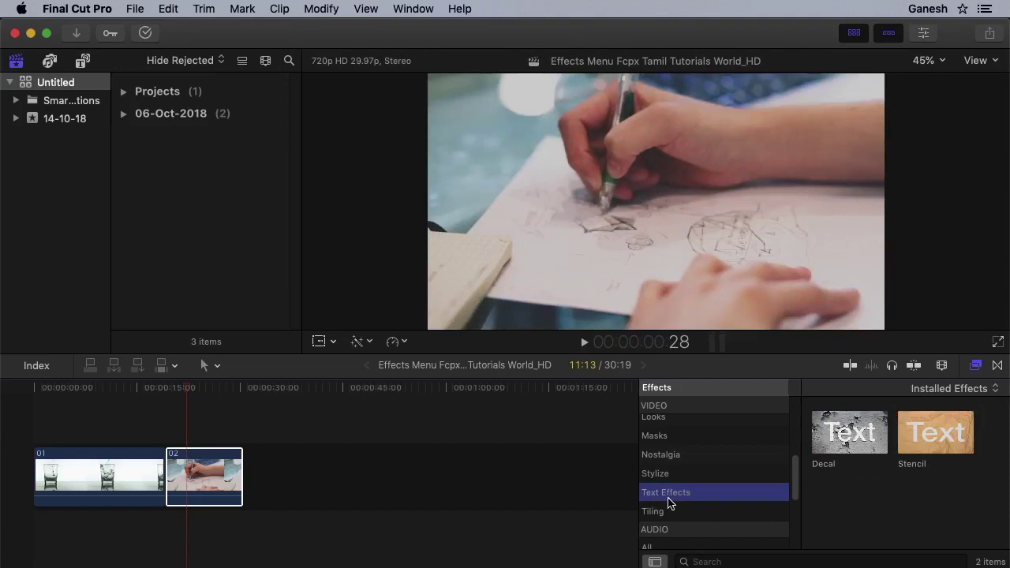
# - List the five Tiling effects, including Kaleidoscope, Kaleidotile and Tile
pyautogui.click(695, 510)
pyautogui.scroll(5, 695, 506)
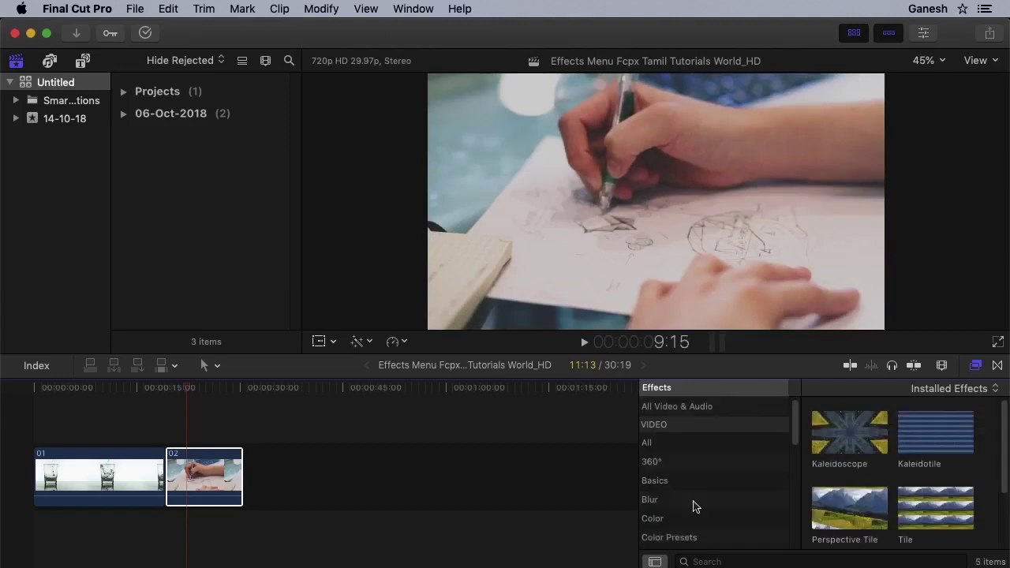